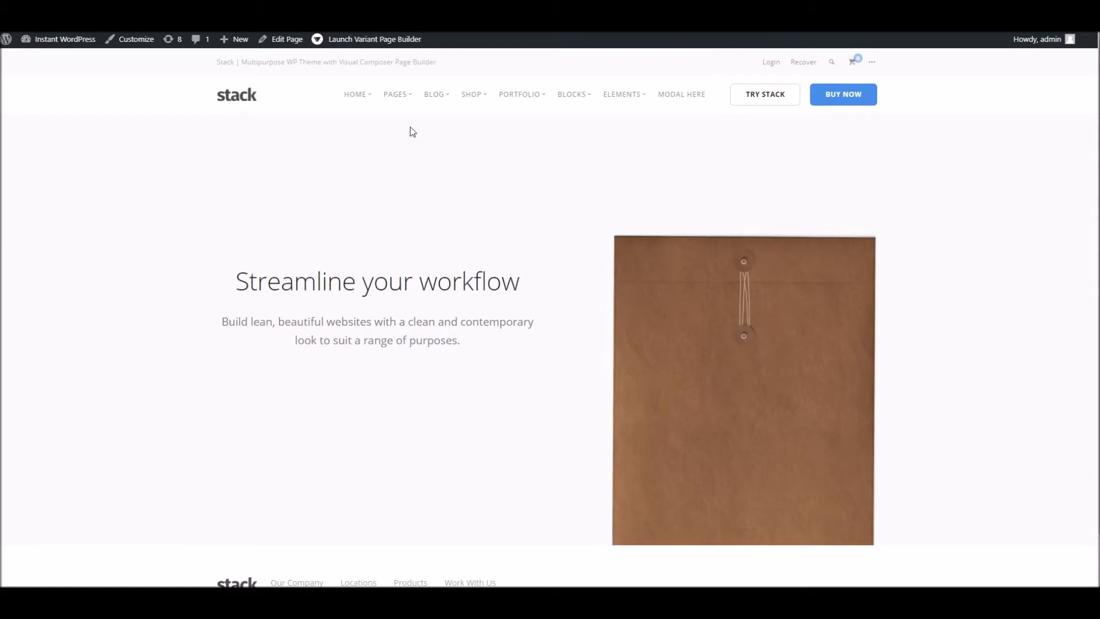
scroll(397, 304, down, 1)
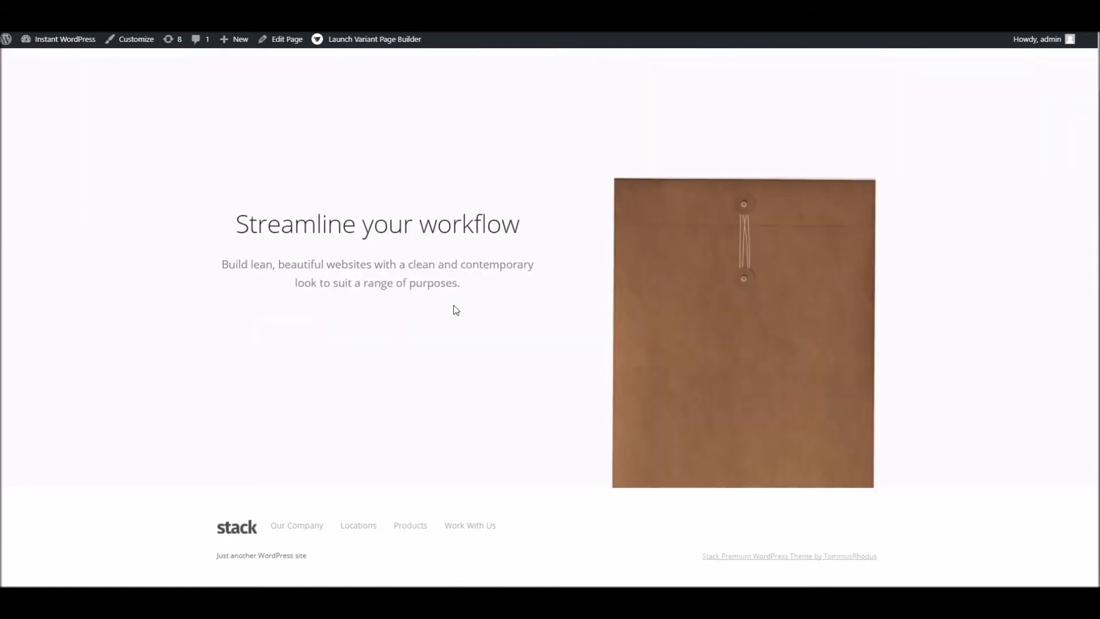
scroll(456, 309, up, 1)
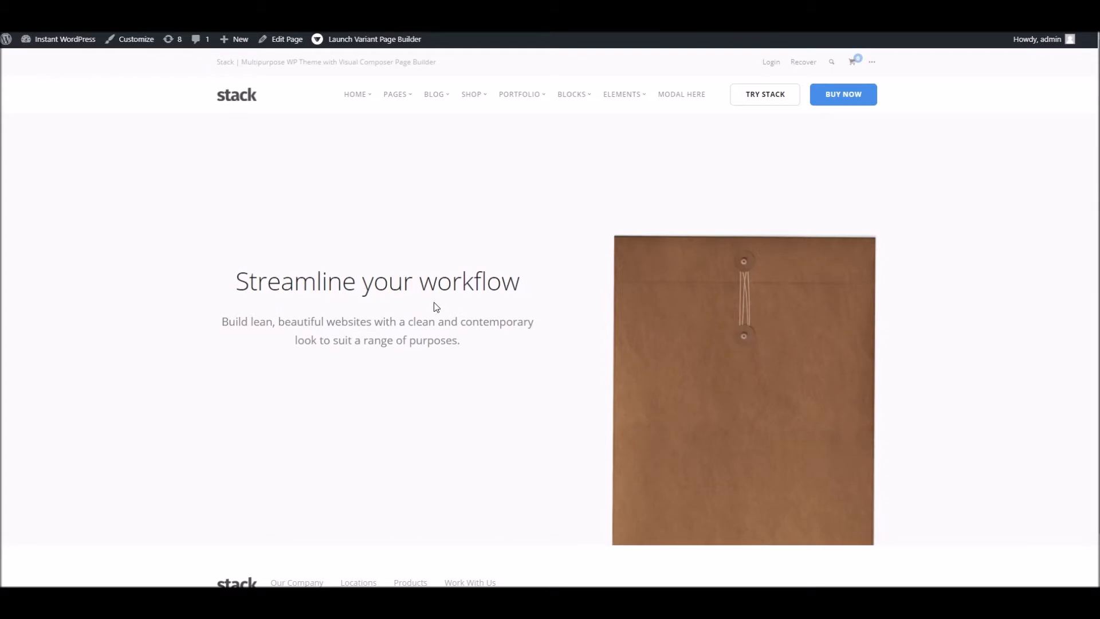
scroll(434, 307, down, 1)
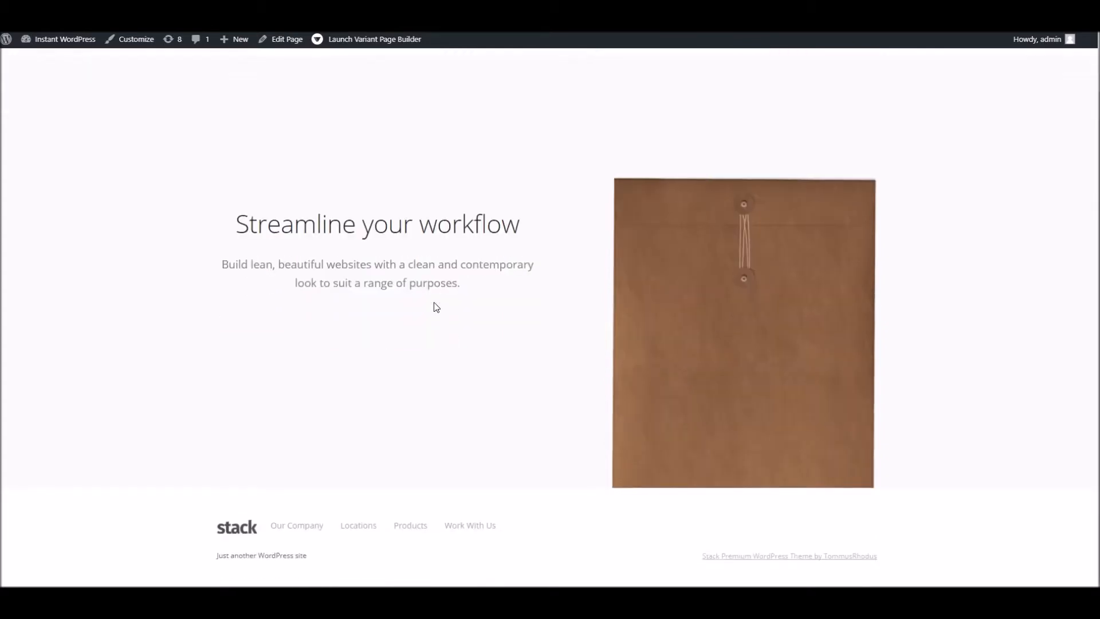
scroll(435, 302, up, 1)
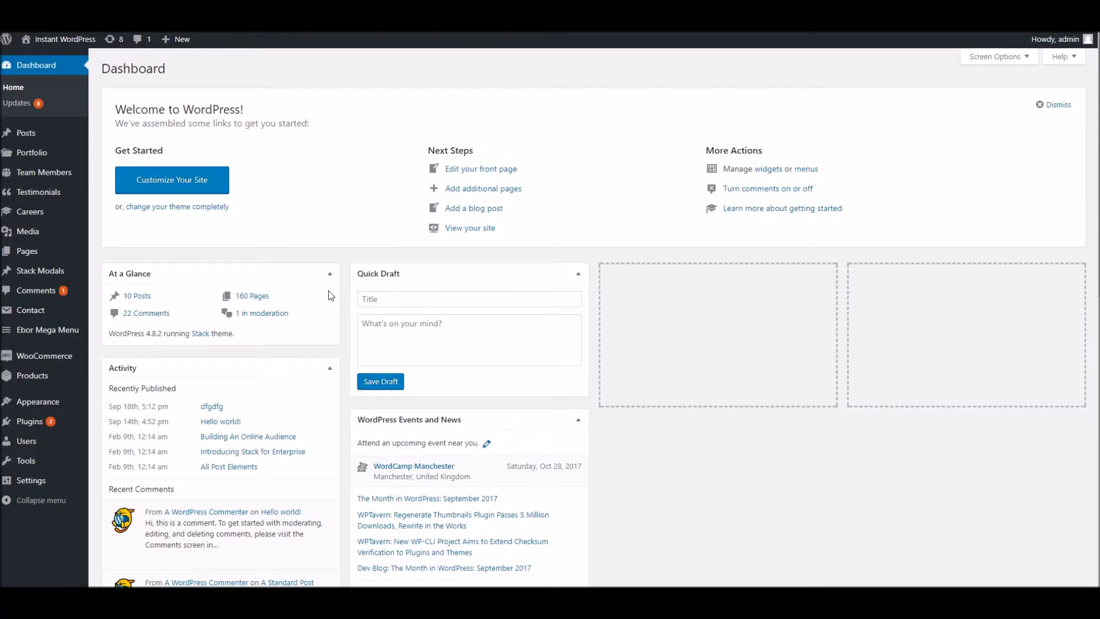
- Create a new Stack Modal titled "Demo Modal A" and dismiss the content CSS error notice
mouse_move(34, 274)
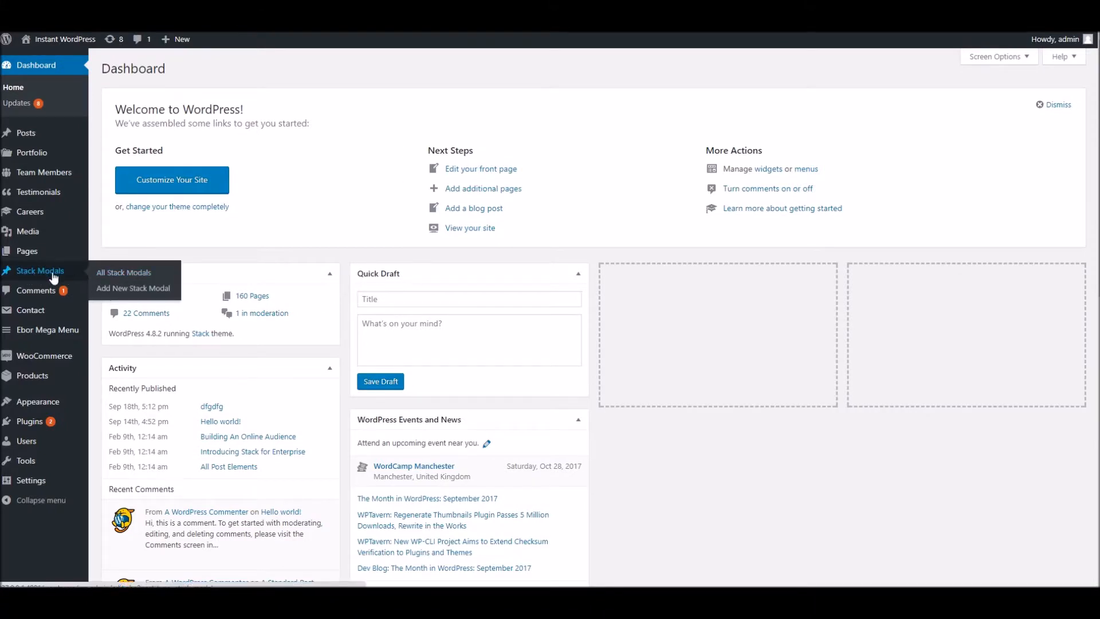
click(112, 288)
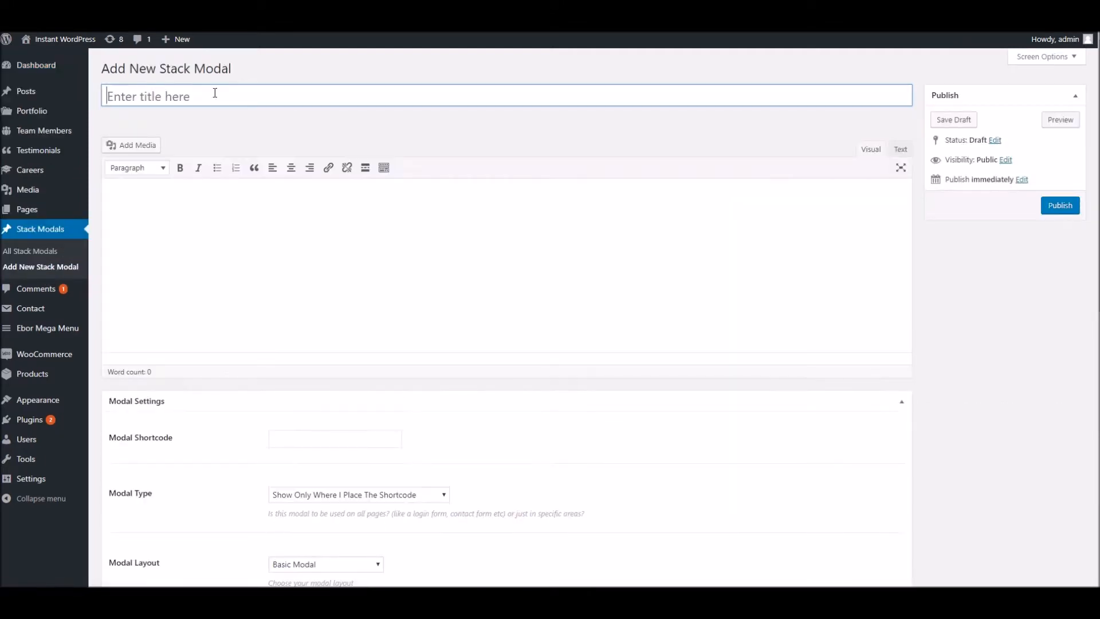
text(De)
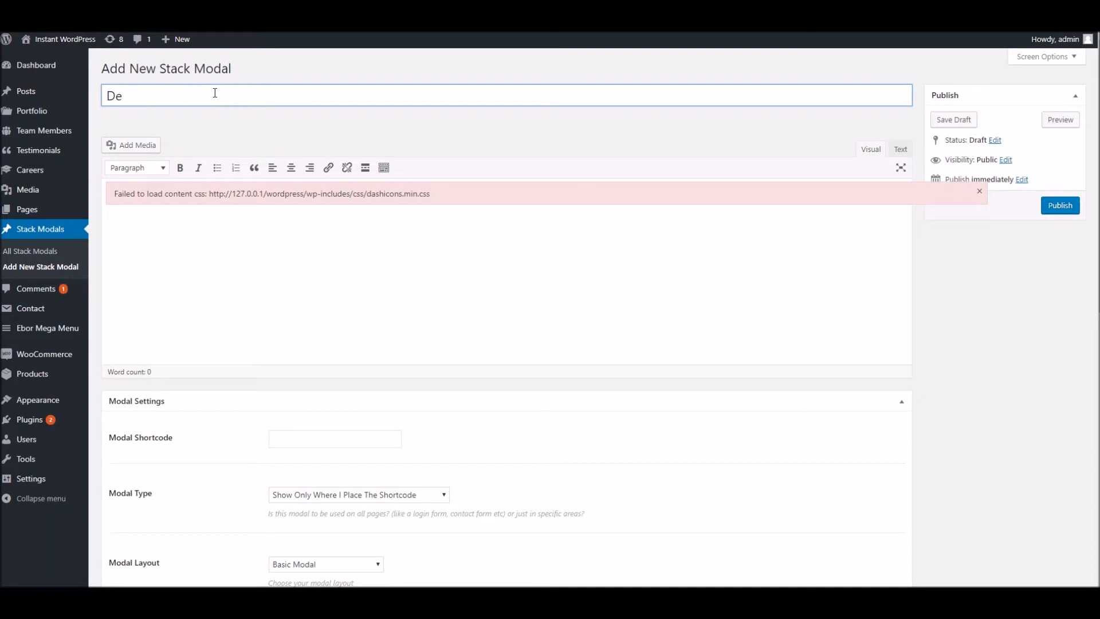
text(mo Modal A)
click(980, 190)
- Copy the placeholder paragraphs from the other browser tab and paste them into the modal's content area
click(929, 22)
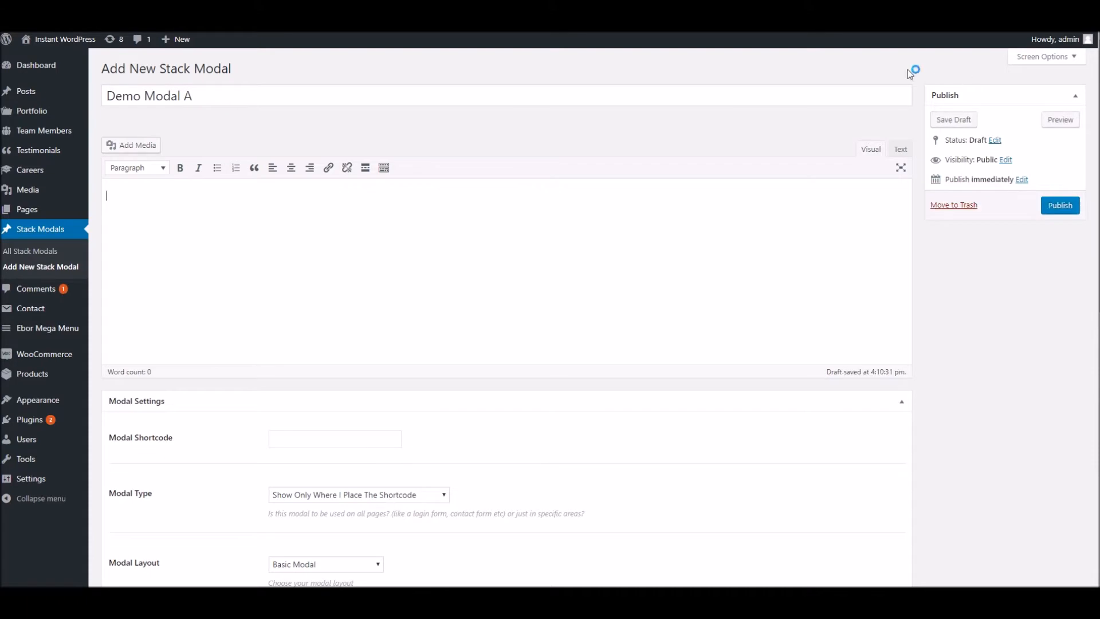
click(852, 105)
key(ctrl+a)
key(ctrl+c)
click(440, 213)
key(ctrl+v)
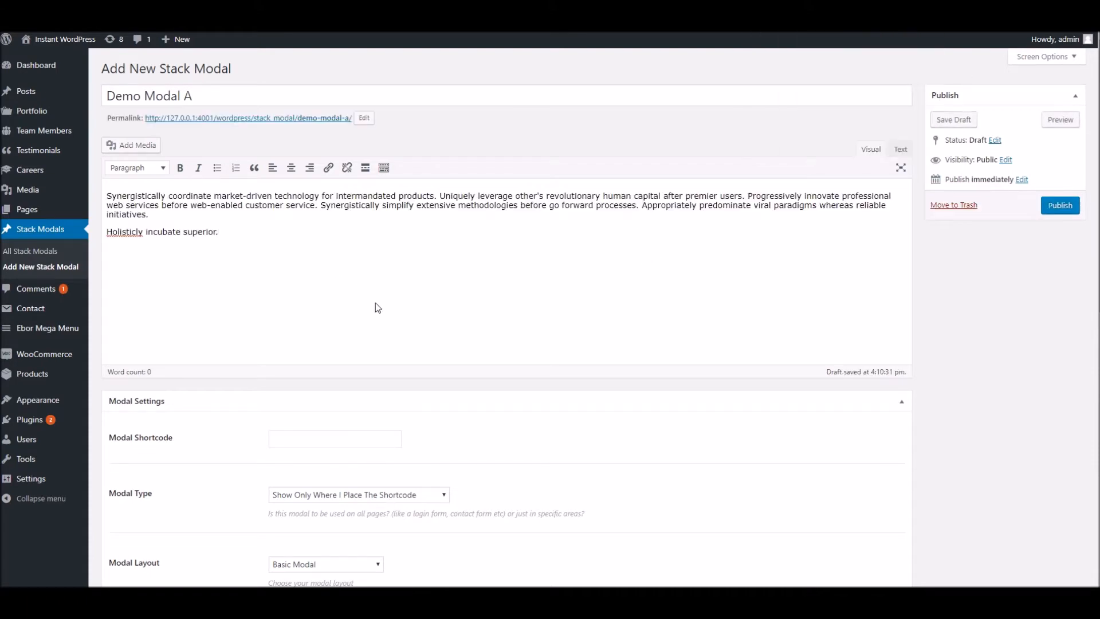
- Set the modal type to Show Only Where I Place The Shortcode and the modal layout to Image Top
scroll(343, 292, down, 5)
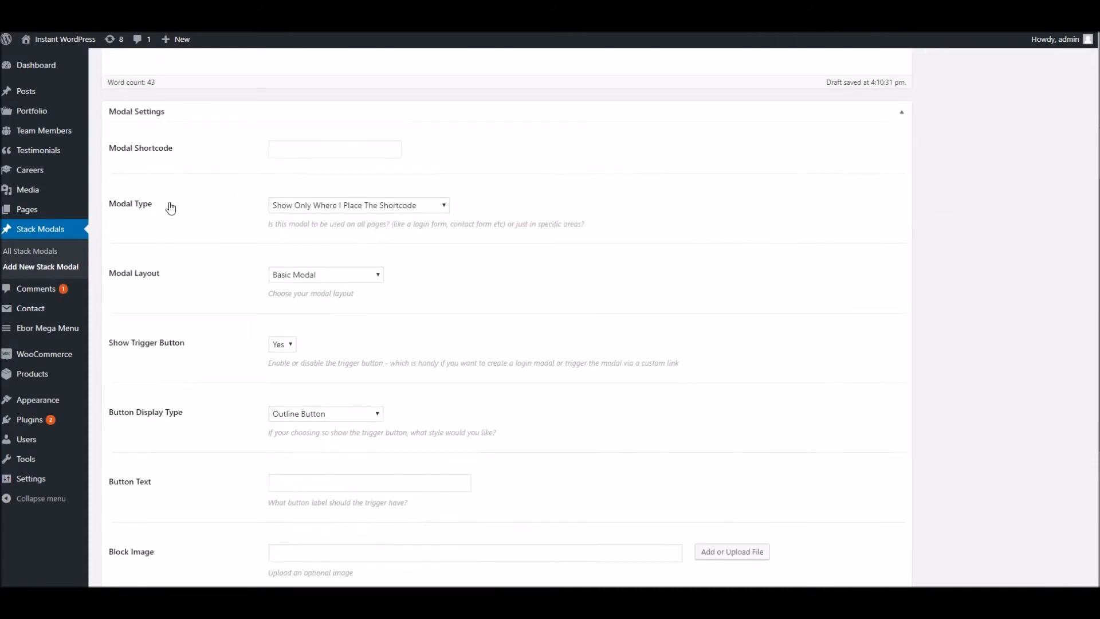
click(314, 207)
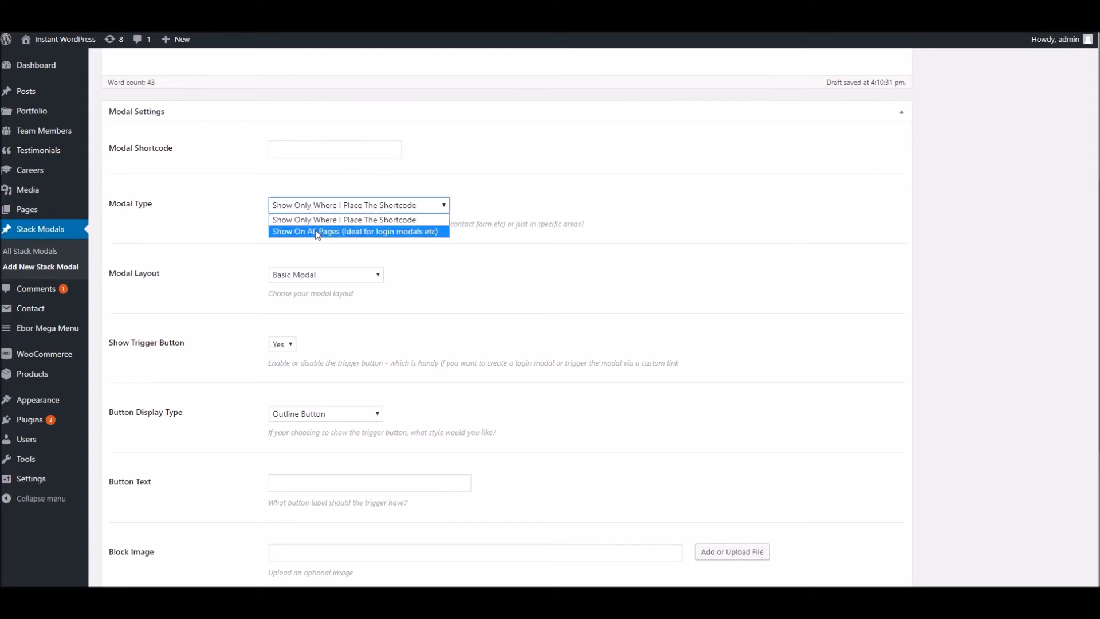
click(379, 220)
click(280, 273)
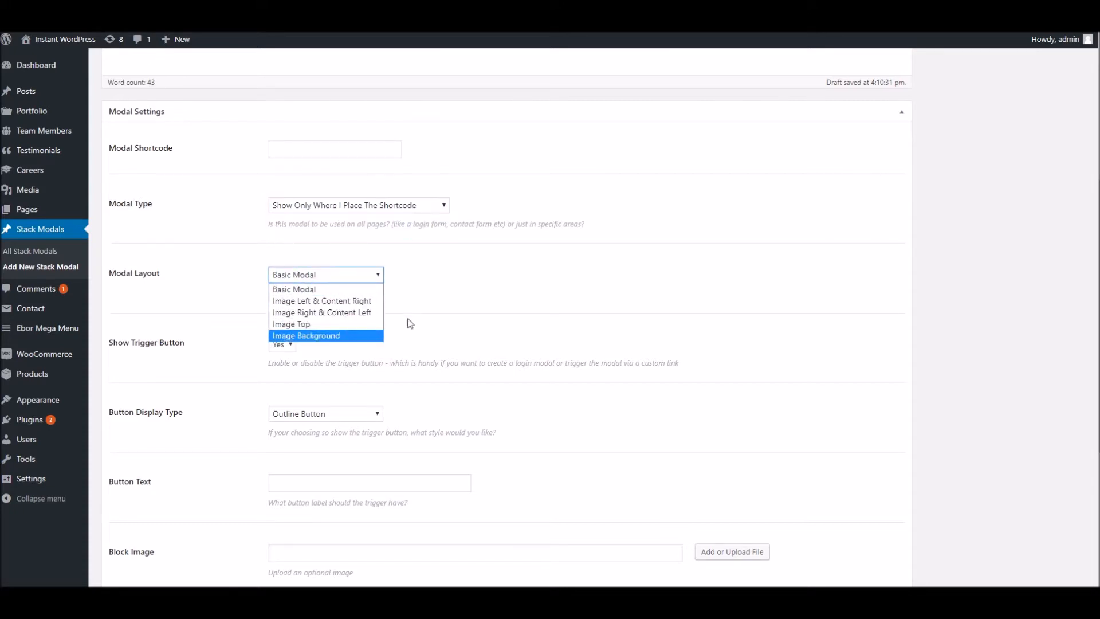
click(318, 325)
- Set the trigger's display type to Standard Button and its button text to "Hello World"
scroll(344, 298, down, 3)
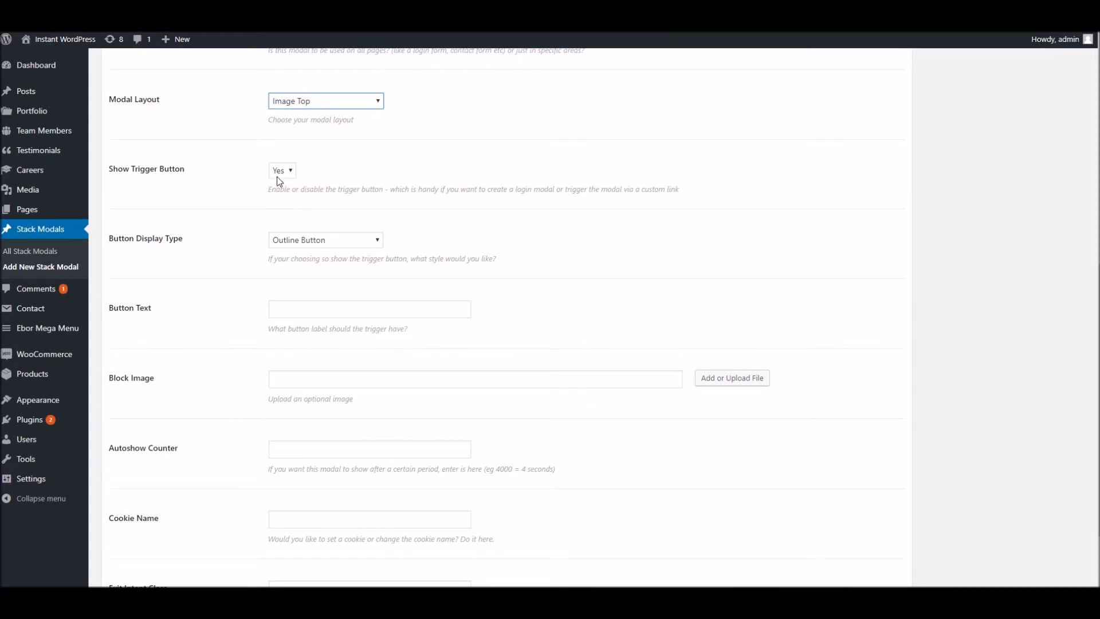
click(316, 243)
click(309, 264)
click(336, 310)
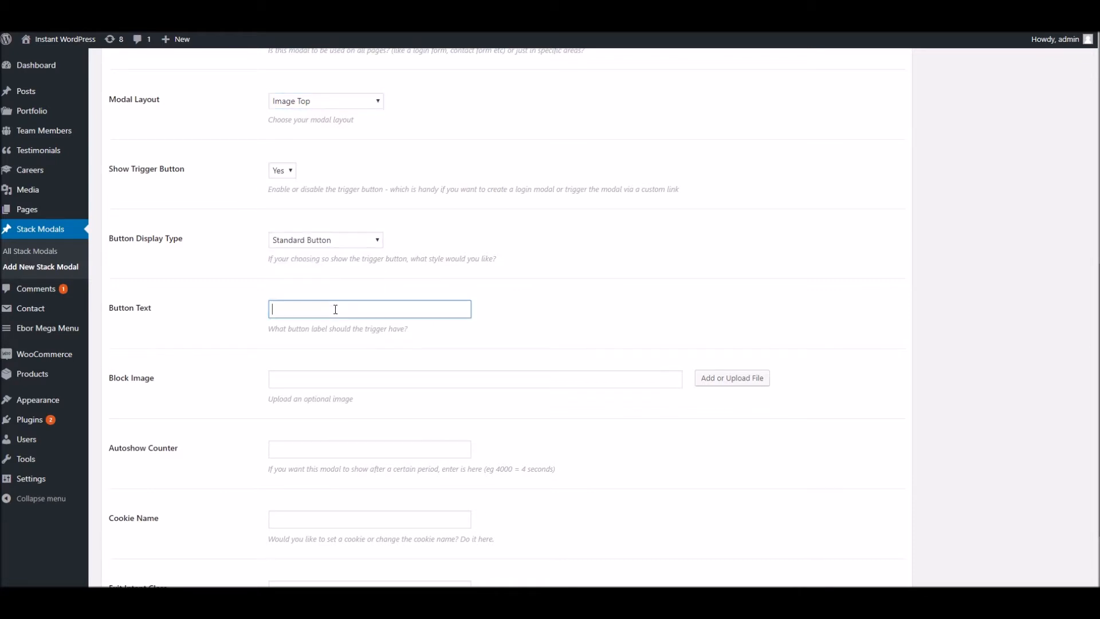
text(Hello Work)
- Use the fitness-2-1.jpg picture from the media library as the modal's block image
click(736, 380)
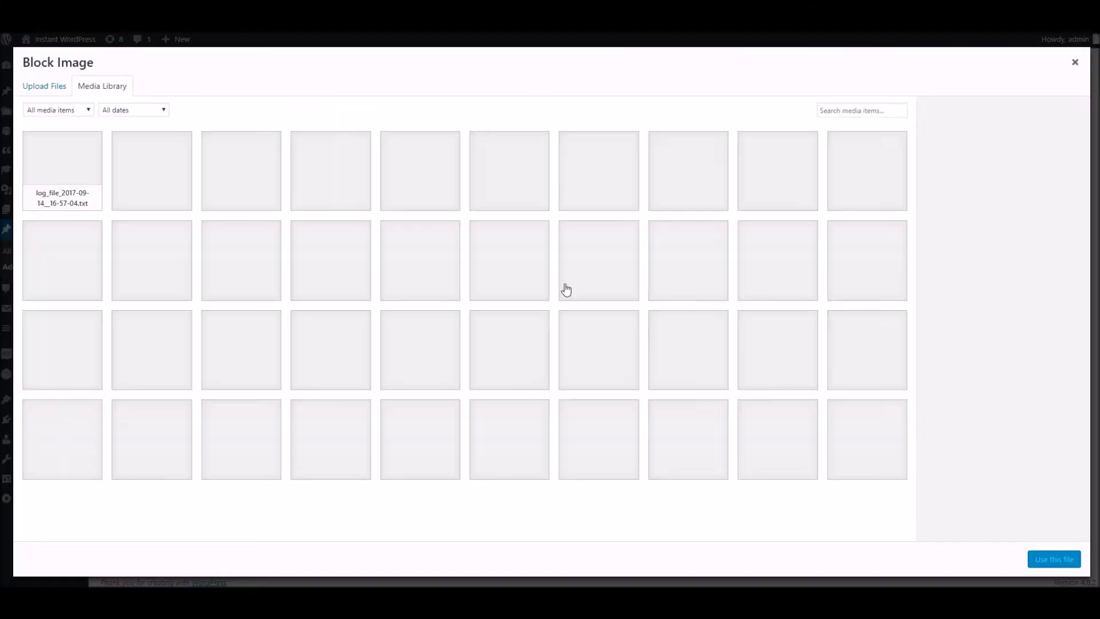
click(510, 261)
click(1053, 559)
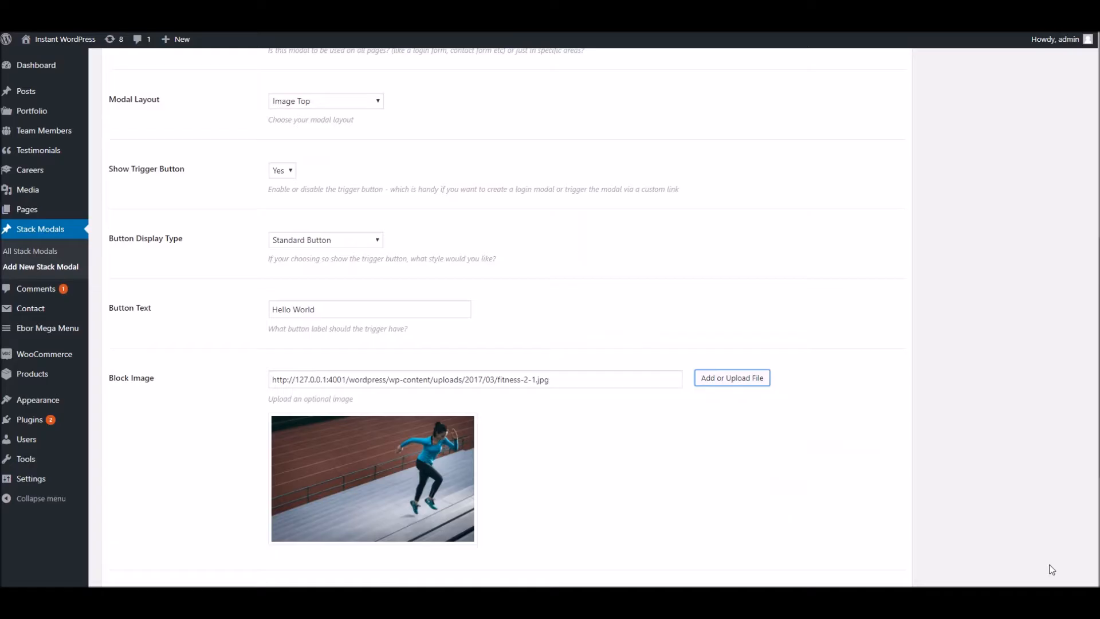
- Leave the autoshow counter, cookie name and exit intent class empty, and publish the modal
scroll(383, 325, down, 4)
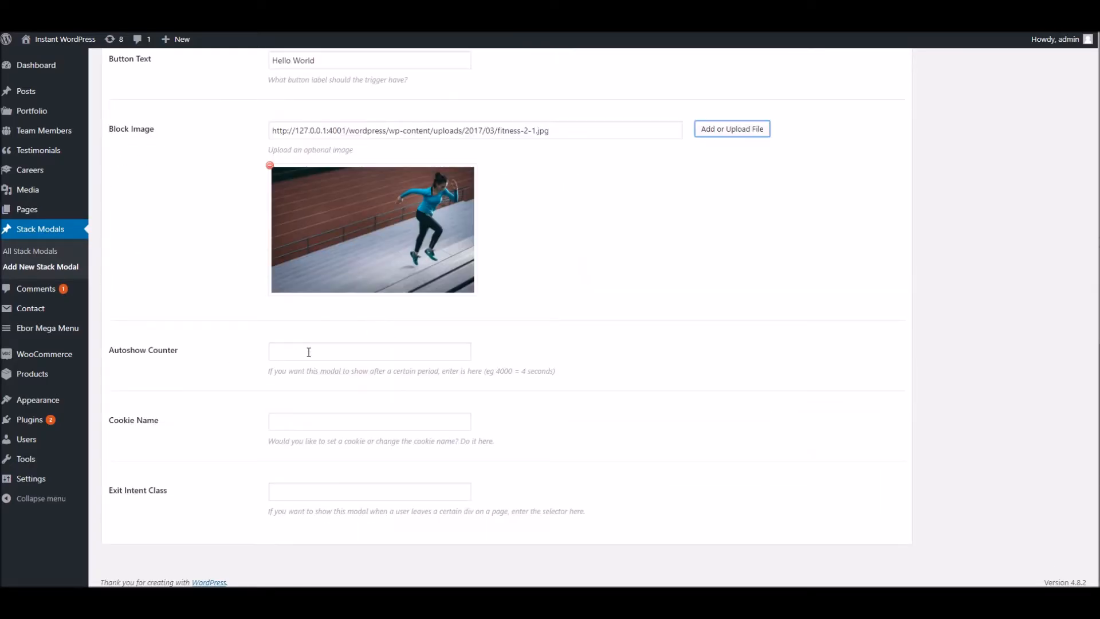
click(283, 356)
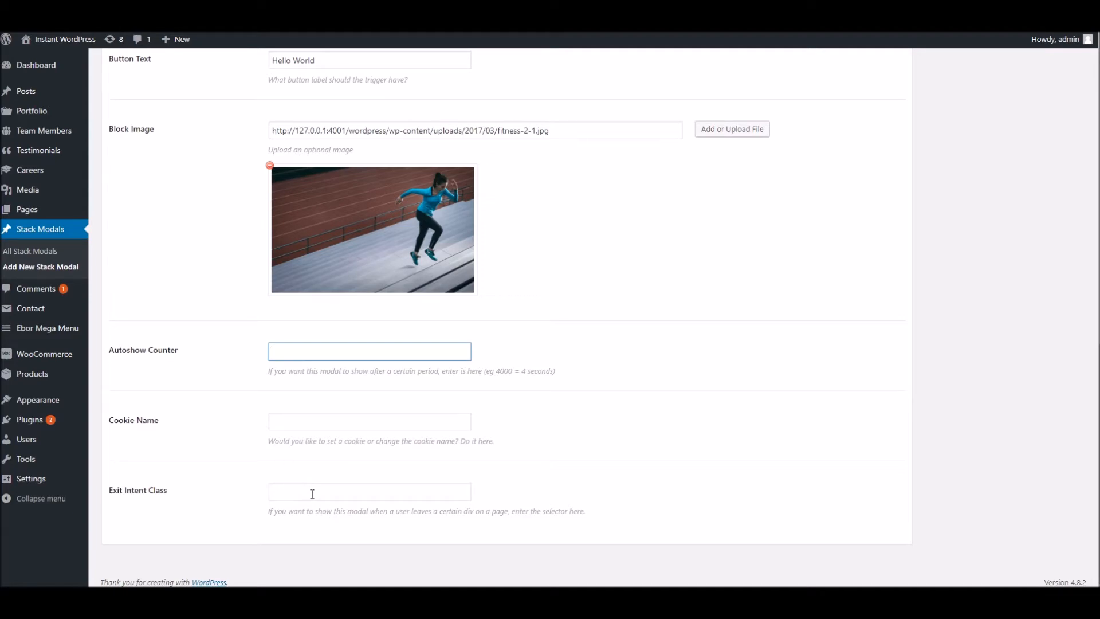
scroll(699, 302, up, 15)
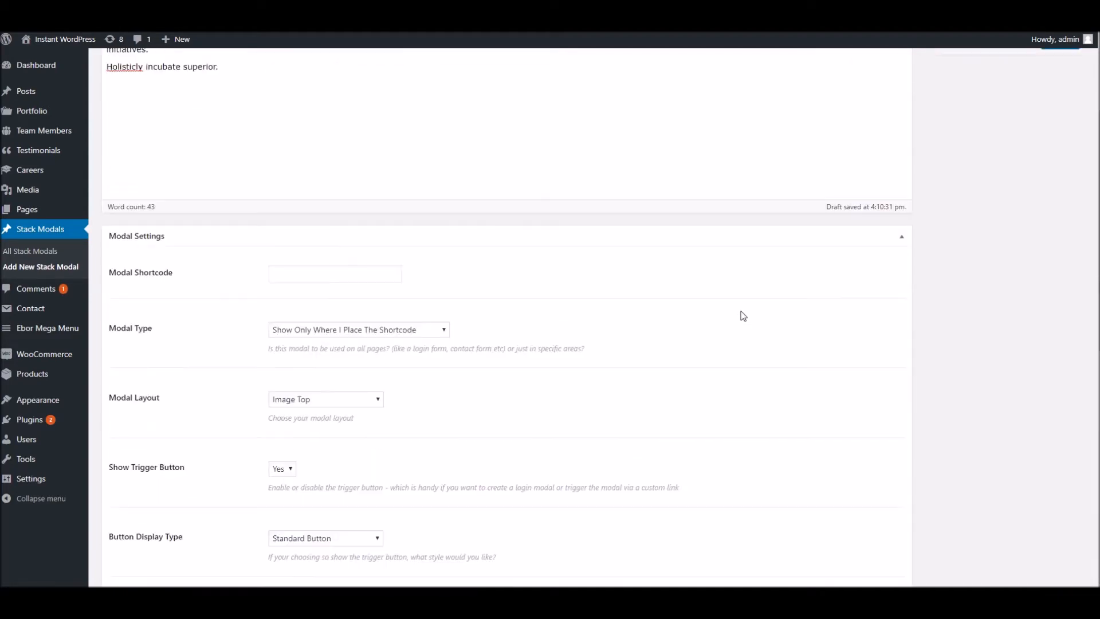
click(1074, 211)
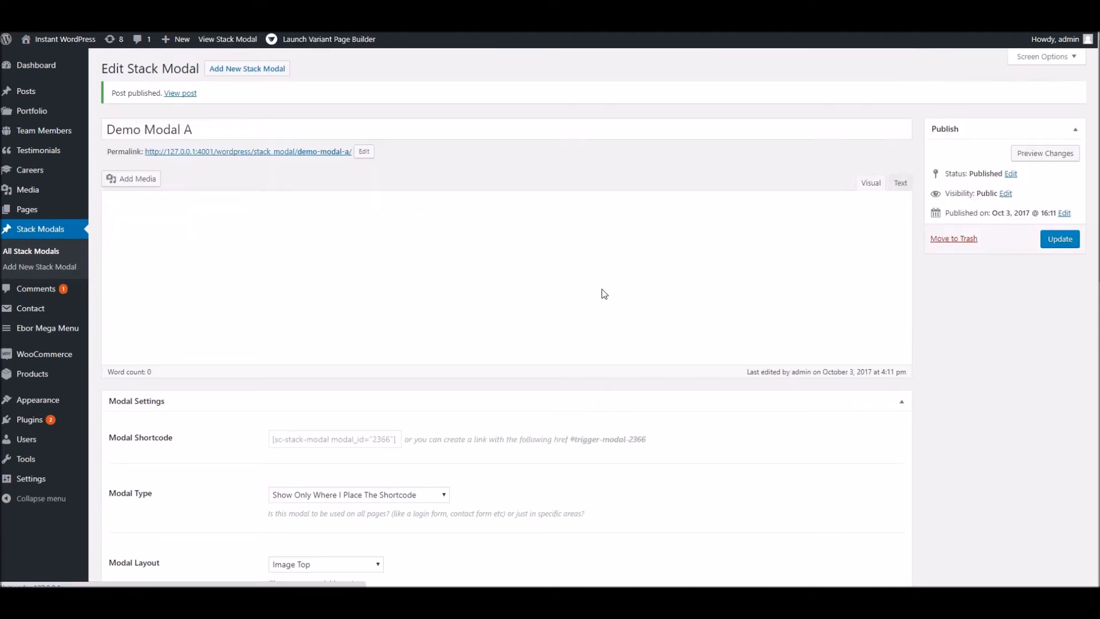
- Copy the published modal's shortcode from its modal settings
scroll(373, 427, down, 1)
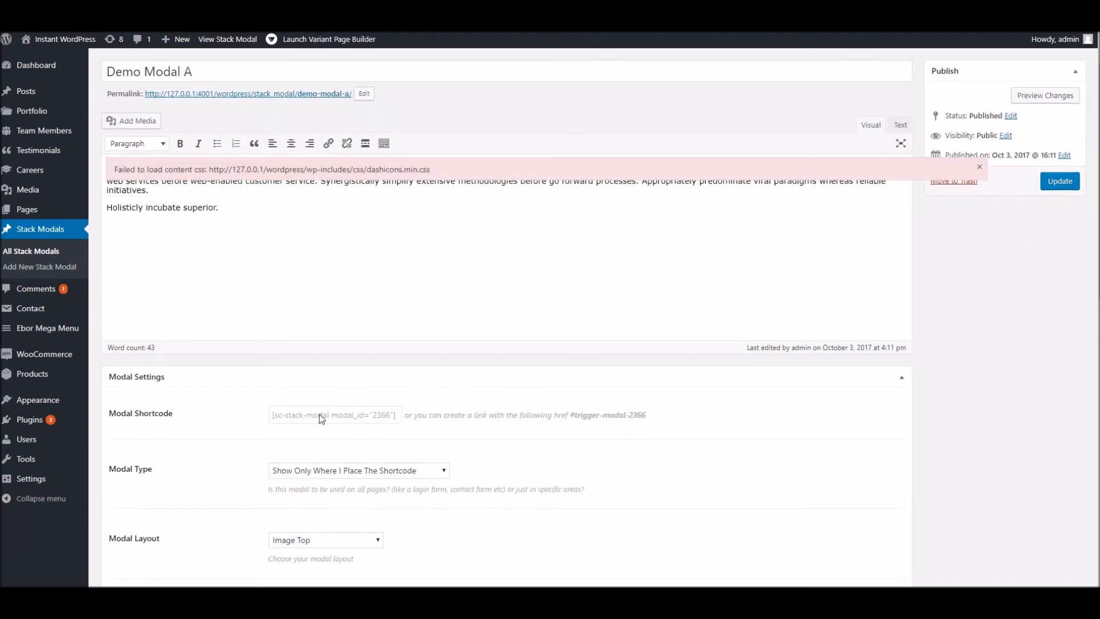
drag(288, 414, 264, 420)
key(ctrl+c)
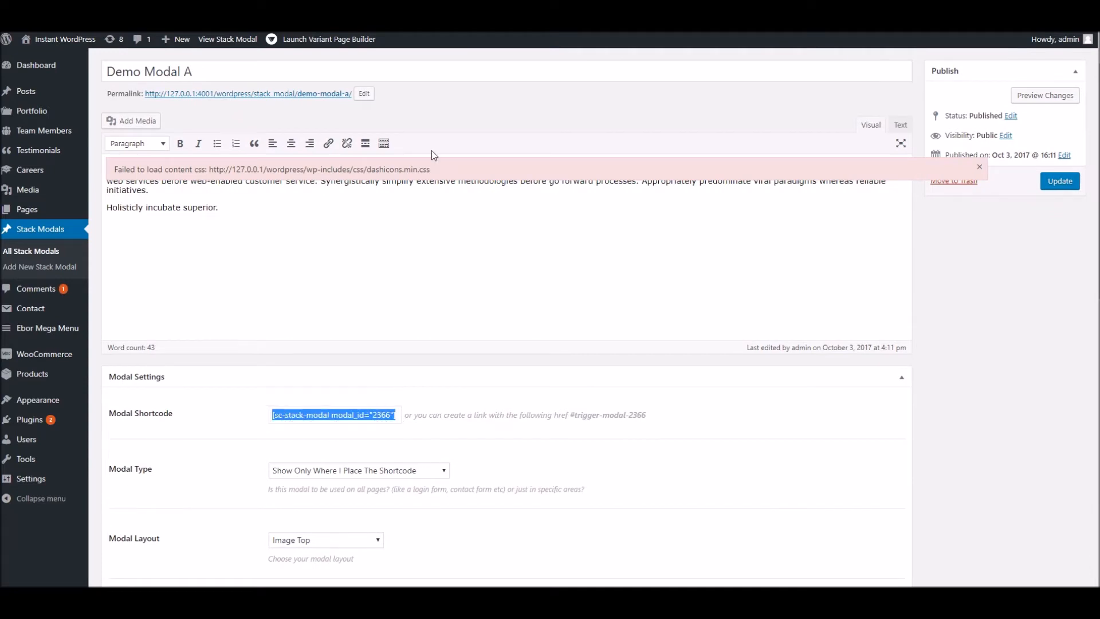
- Publish a new page titled "Modals and Variant" and open it in the Variant Page Builder
mouse_move(52, 210)
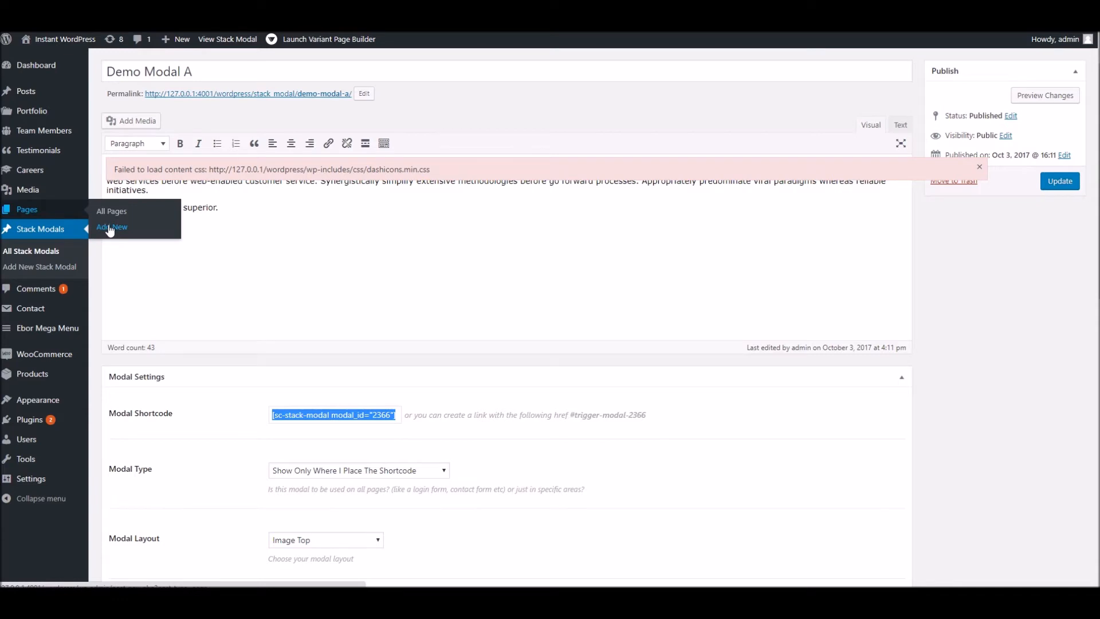
click(112, 226)
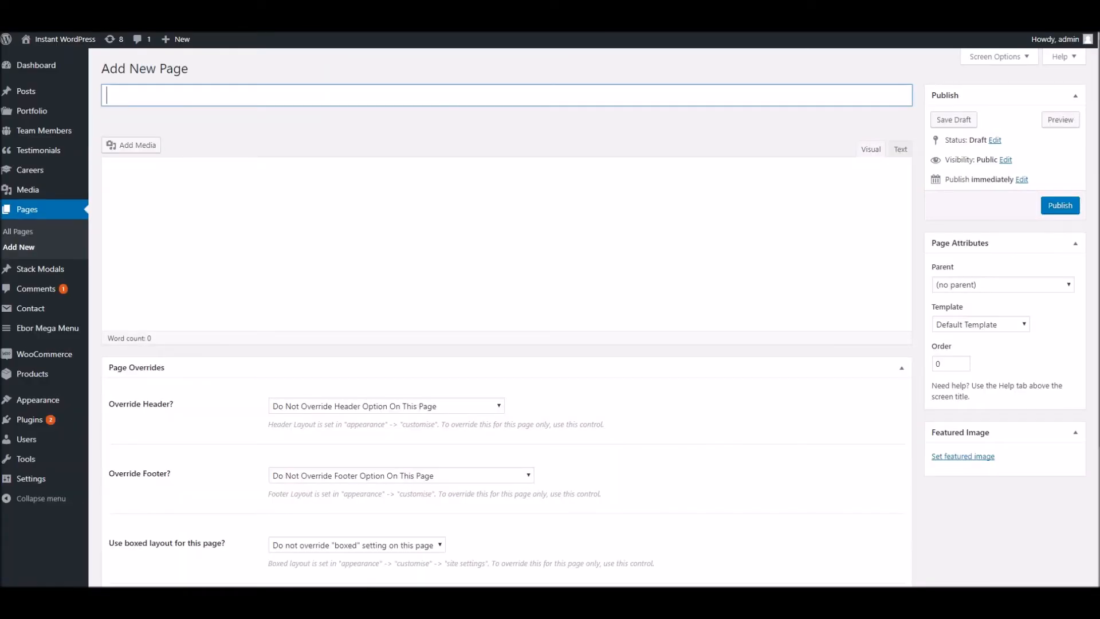
text(Mod)
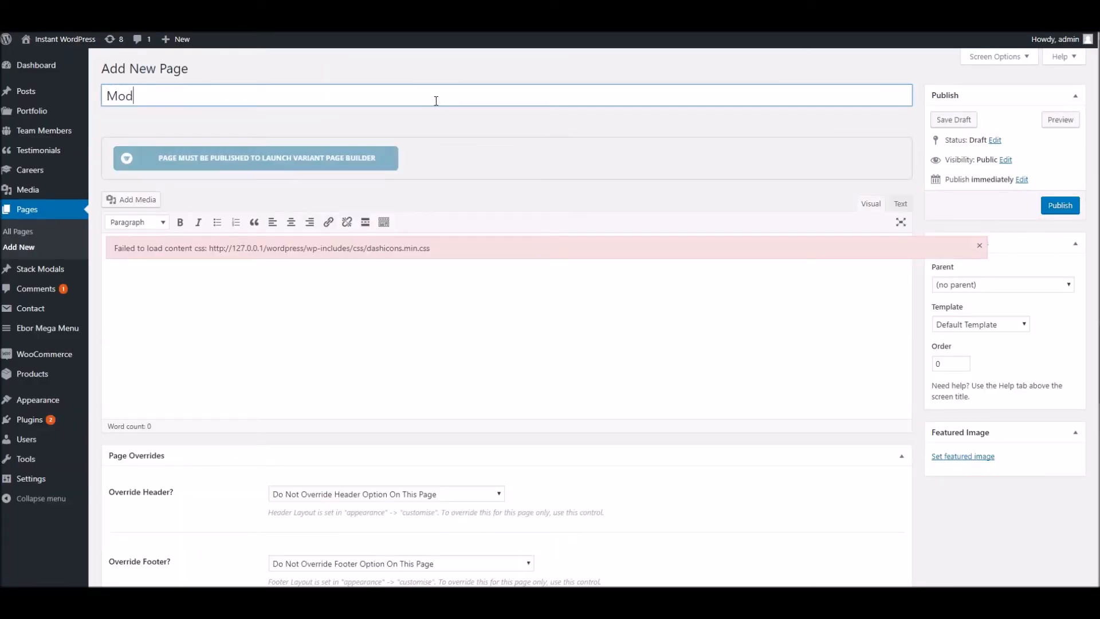
text(als and Variant)
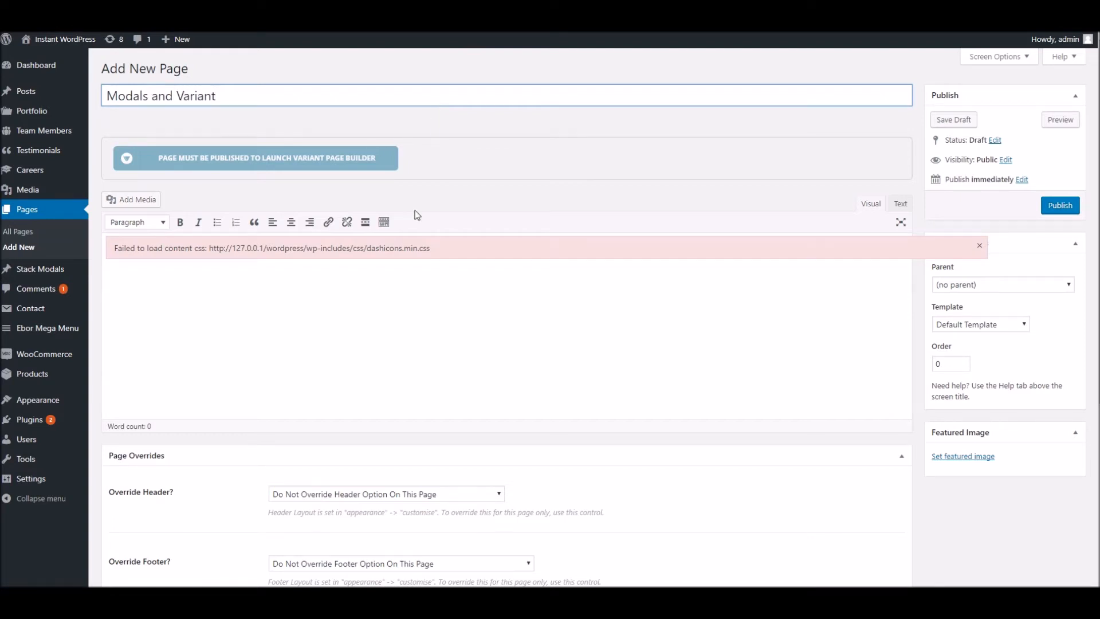
click(1060, 205)
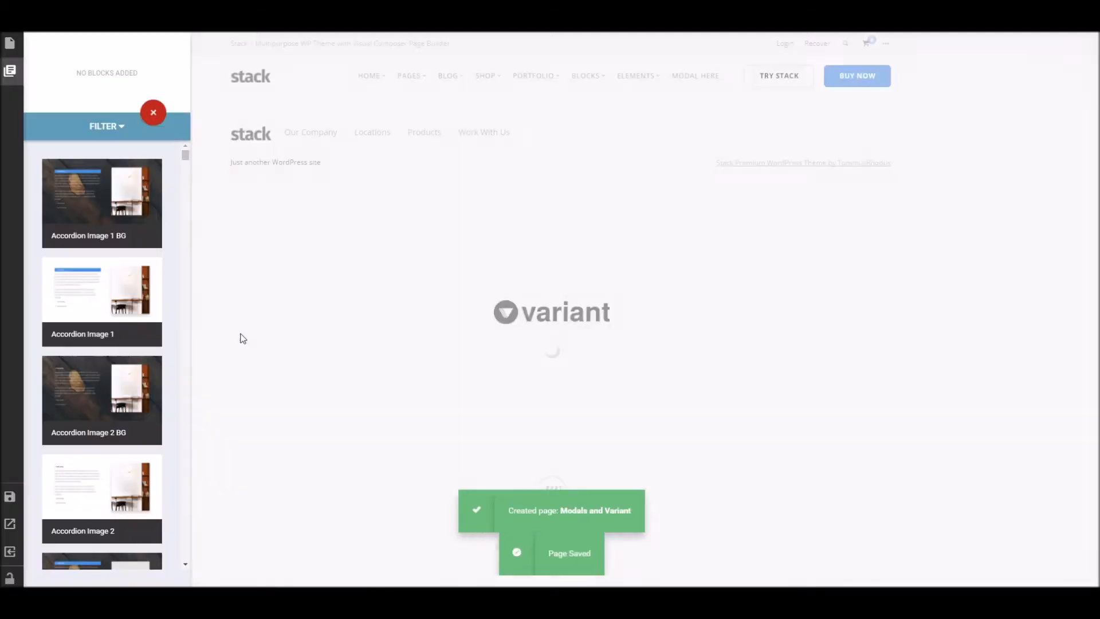
click(95, 131)
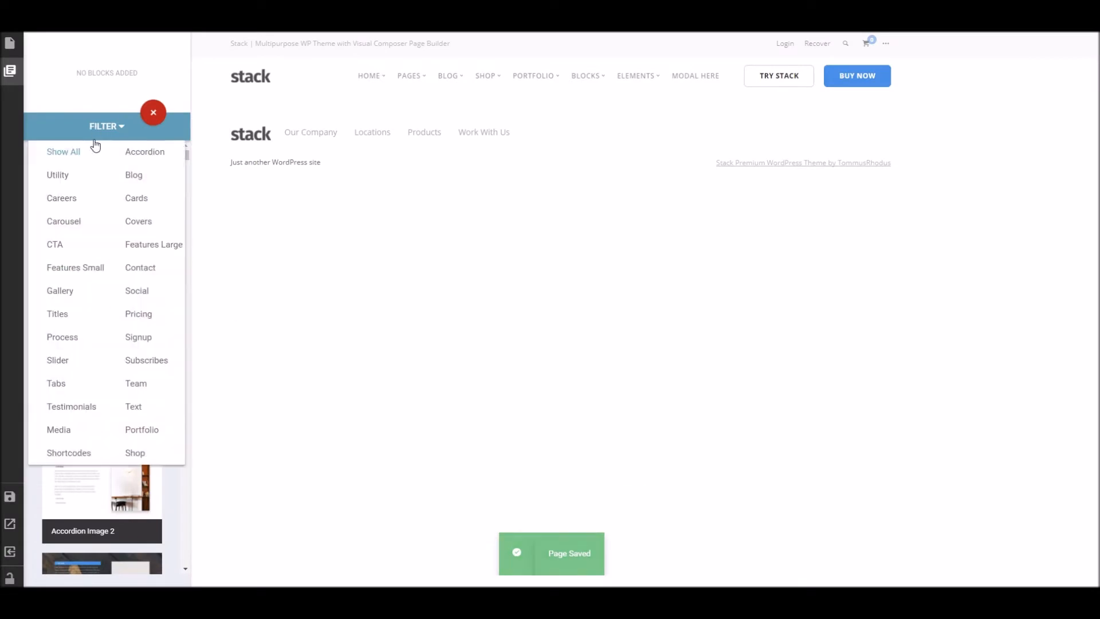
mouse_move(13, 83)
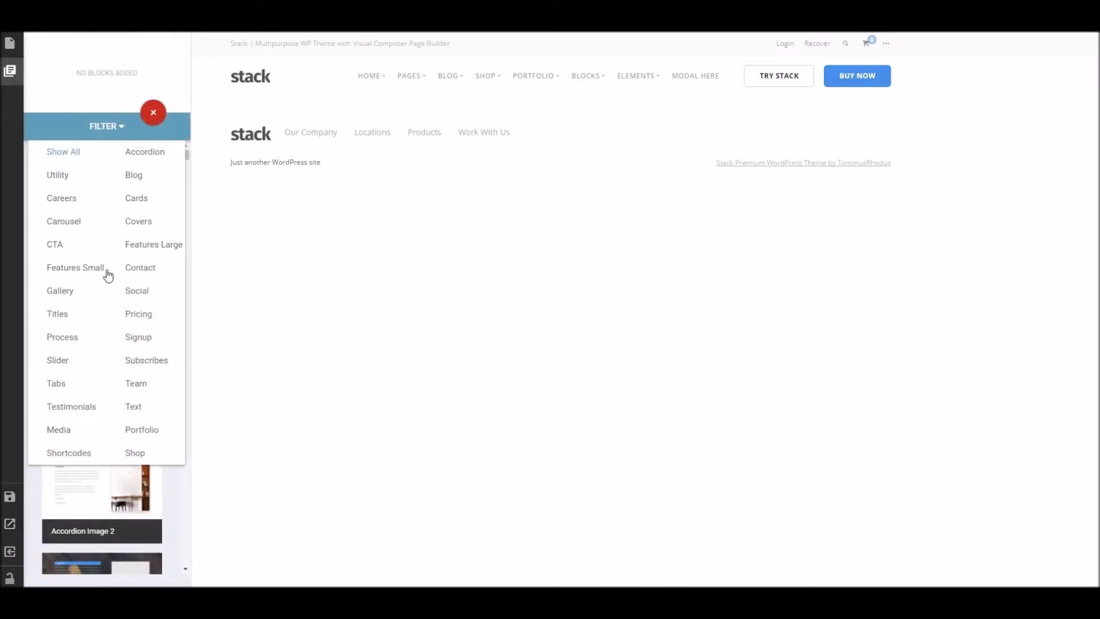
click(99, 127)
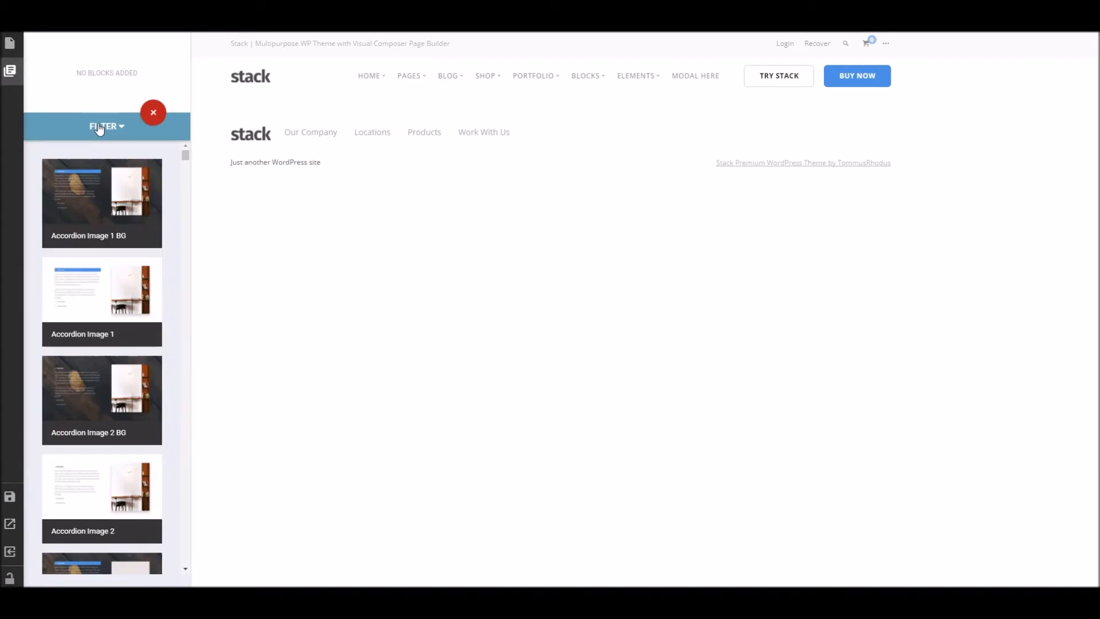
- Find the Cover Image 1 block in the block list and add it to the page
scroll(91, 286, down, 10)
scroll(92, 313, down, 15)
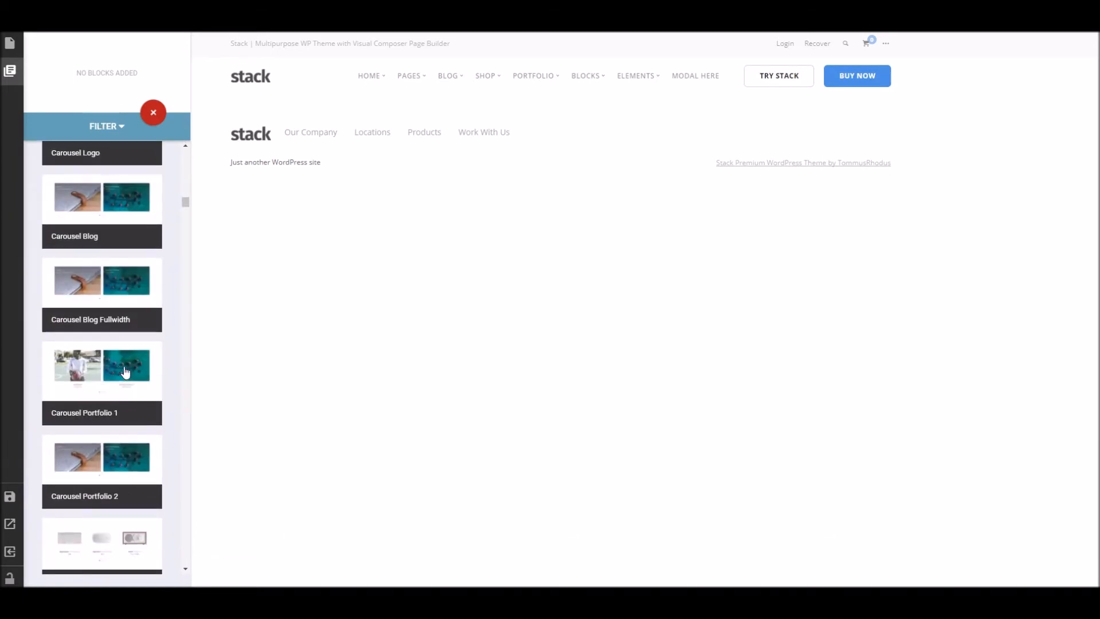
scroll(121, 380, down, 8)
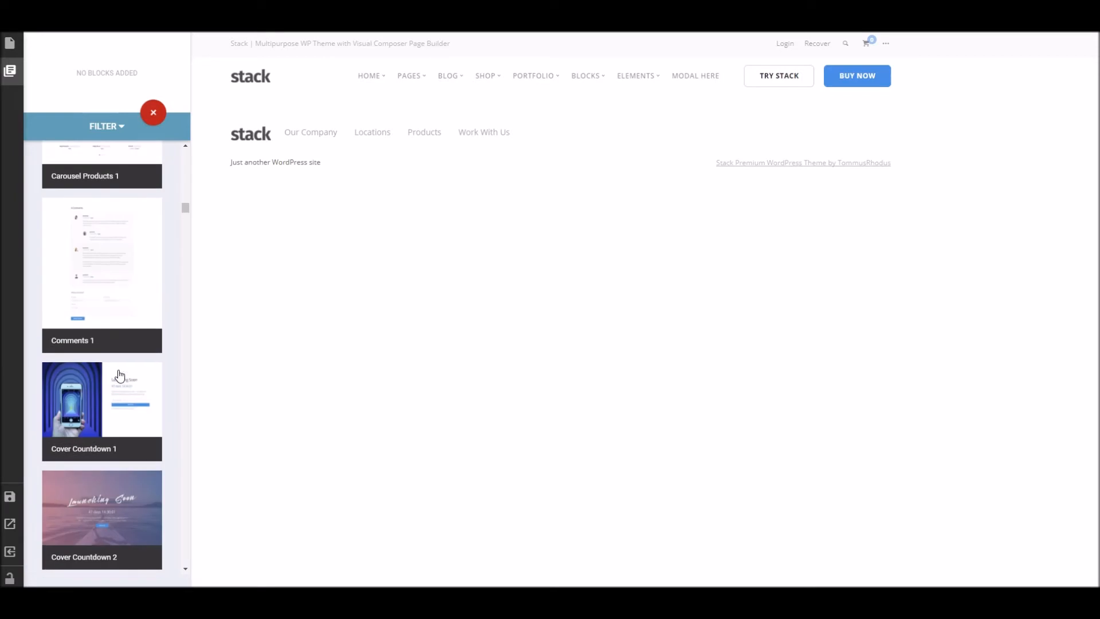
scroll(103, 389, down, 6)
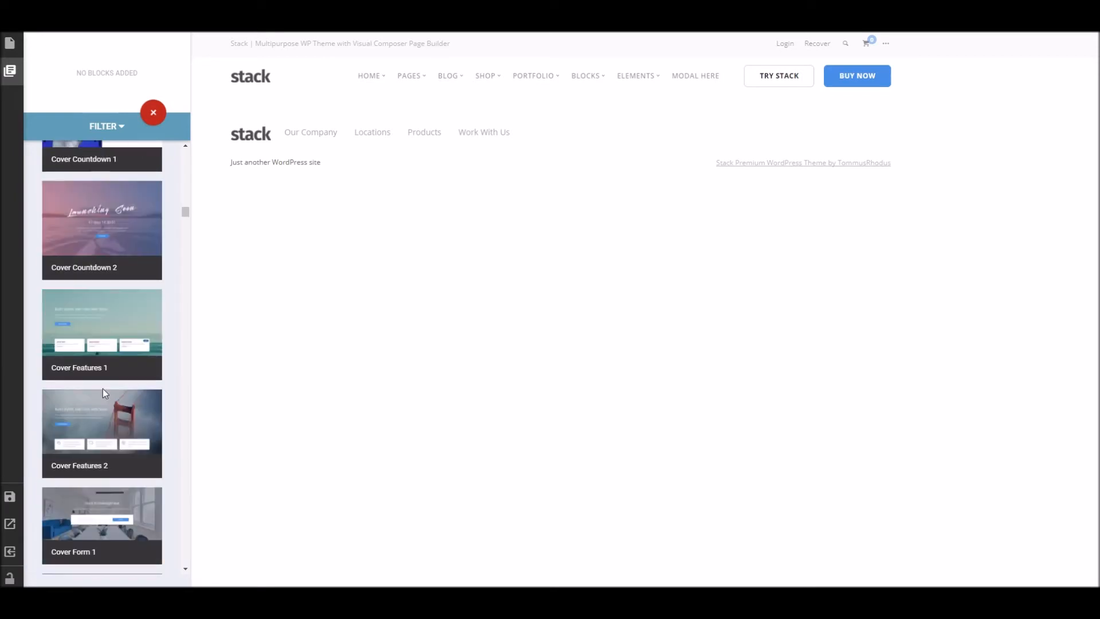
scroll(106, 388, up, 4)
scroll(107, 385, down, 10)
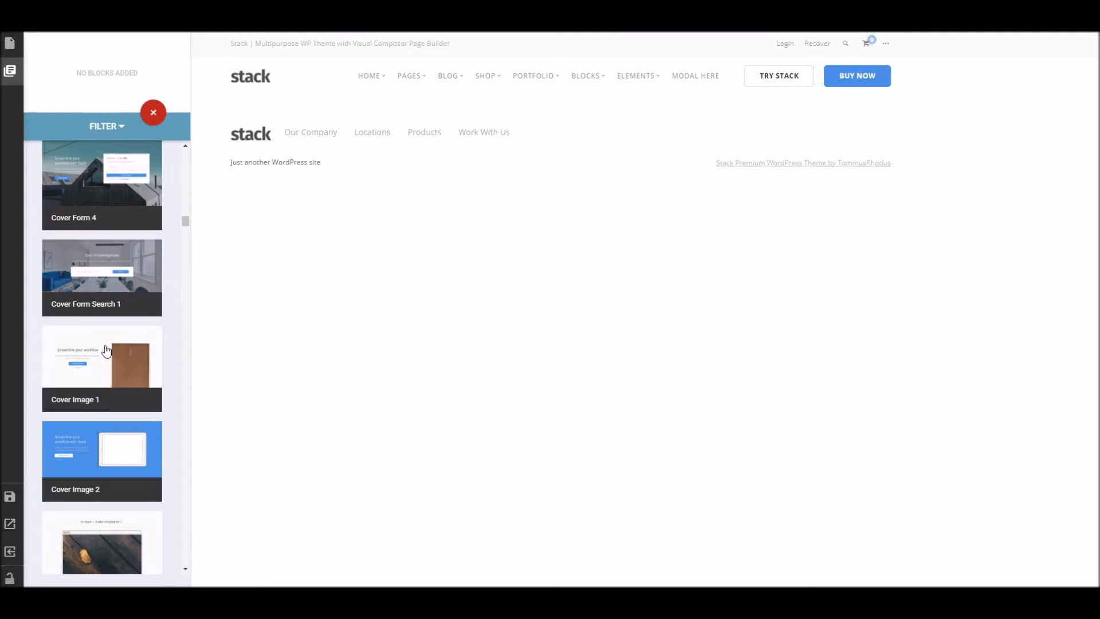
click(106, 351)
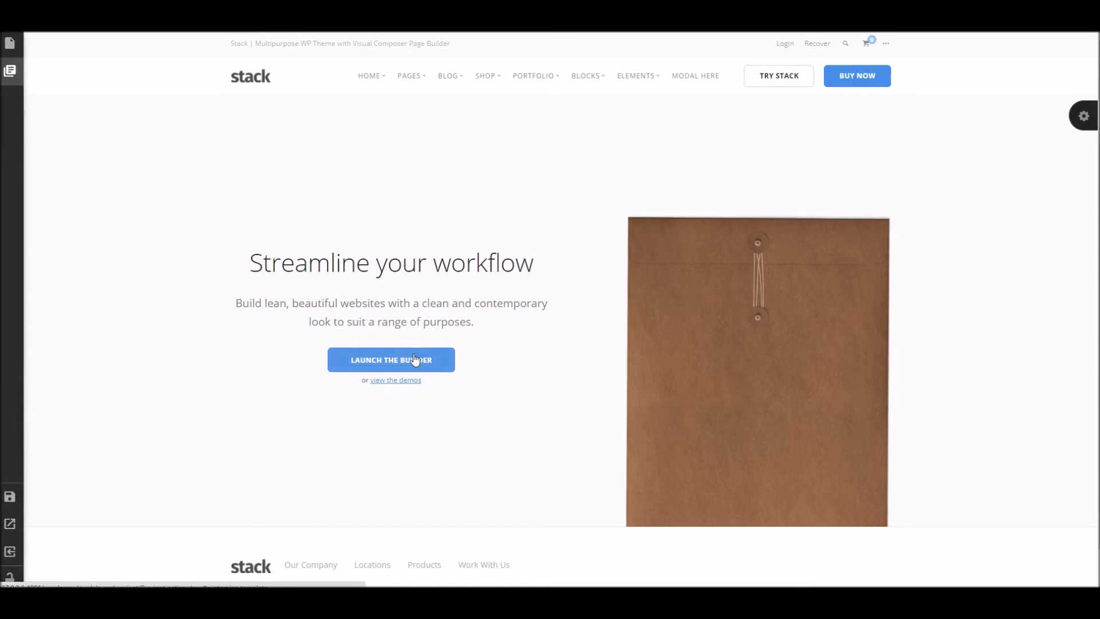
- Remove the Launch the Builder button and the "view the demos" line from the Cover Image 1 block
scroll(367, 298, down, 1)
click(392, 319)
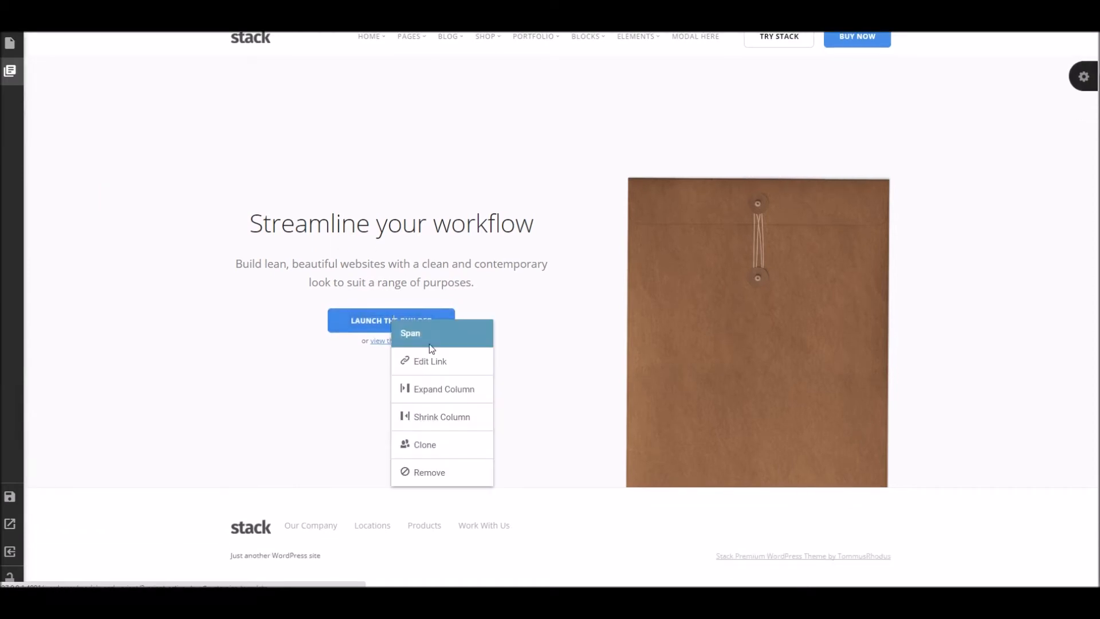
click(429, 472)
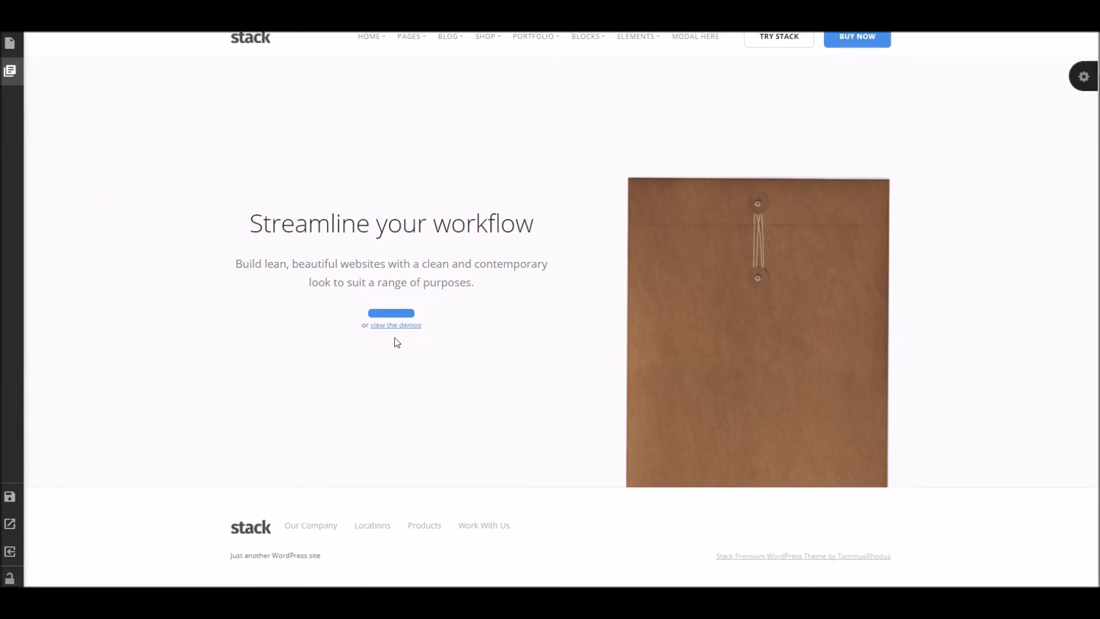
click(395, 315)
click(436, 412)
click(411, 299)
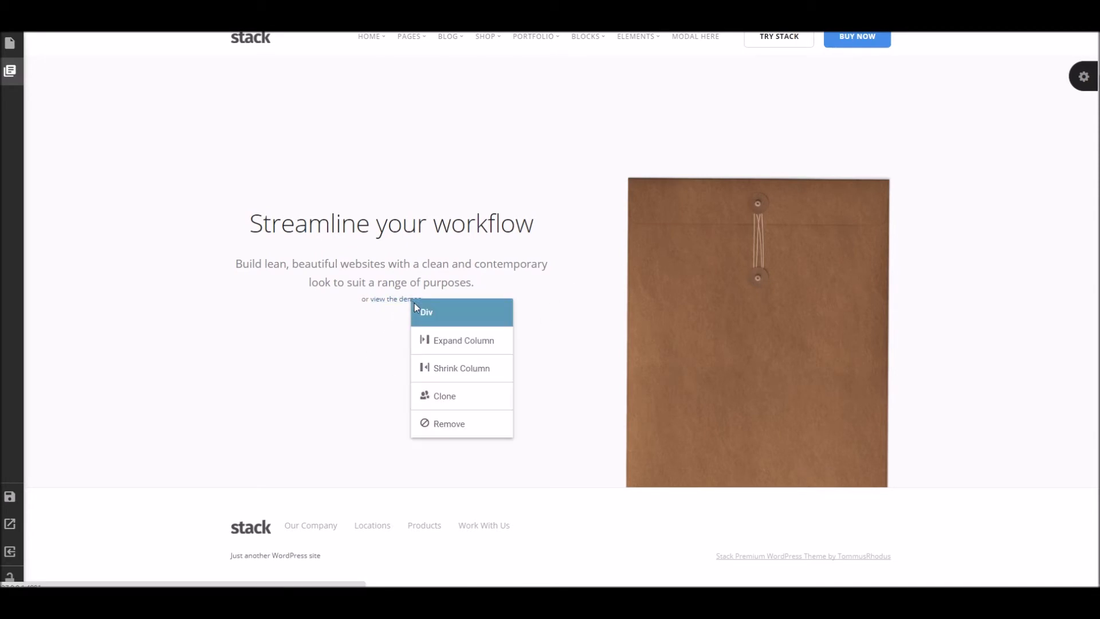
click(453, 422)
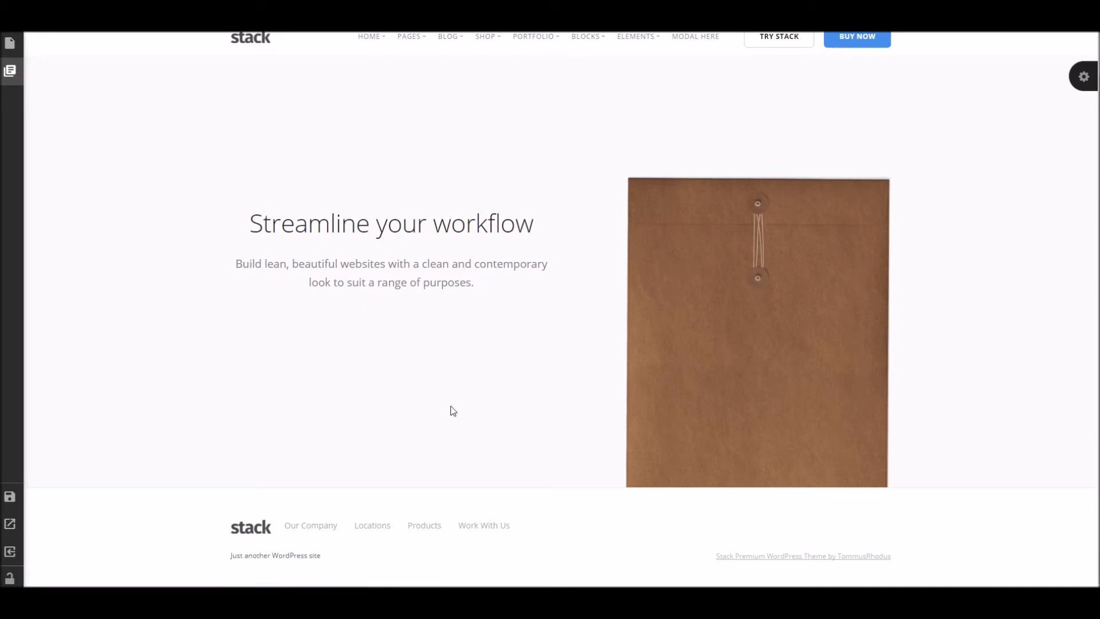
- Paste the shortcode [sc-stack-modal modal_id="2366"] below the cover block's paragraph, keep the text changes and save the page
click(411, 282)
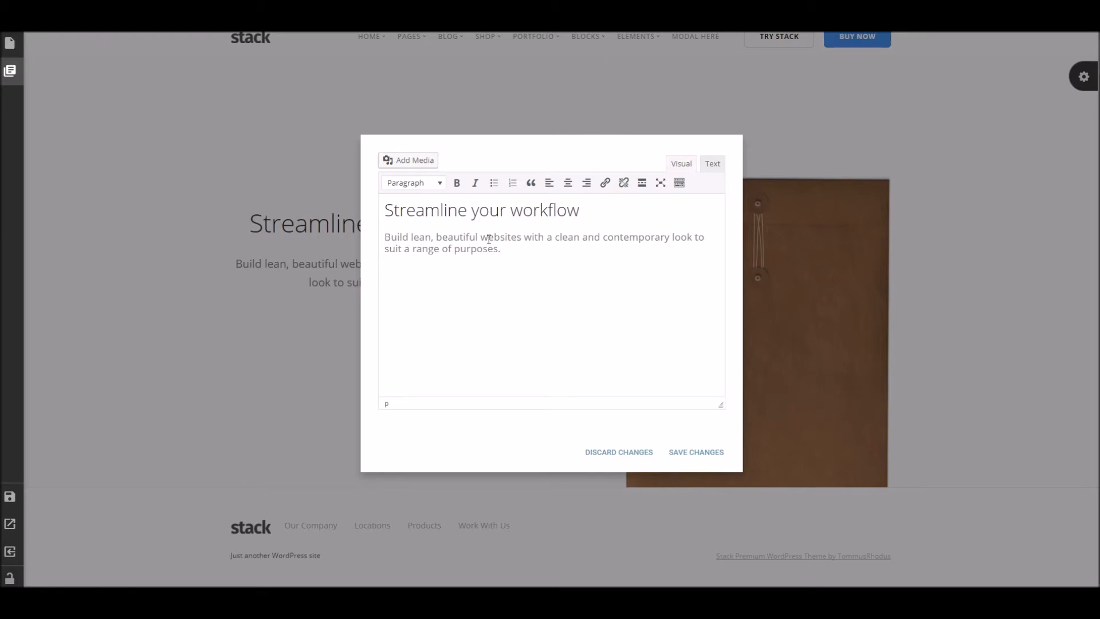
key(ctrl+v)
click(706, 459)
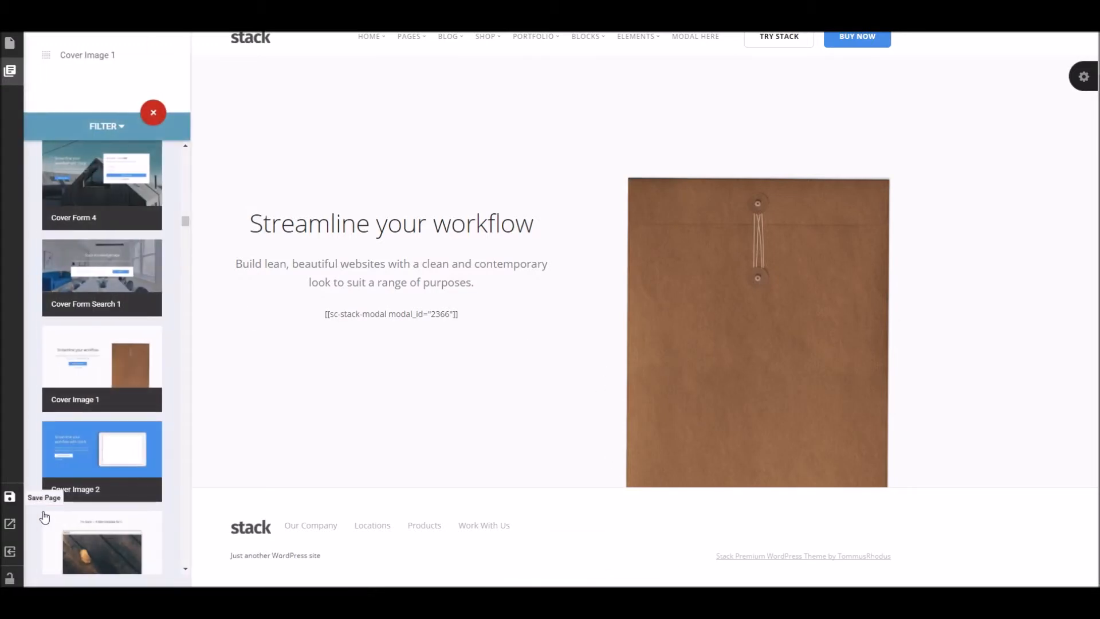
click(9, 496)
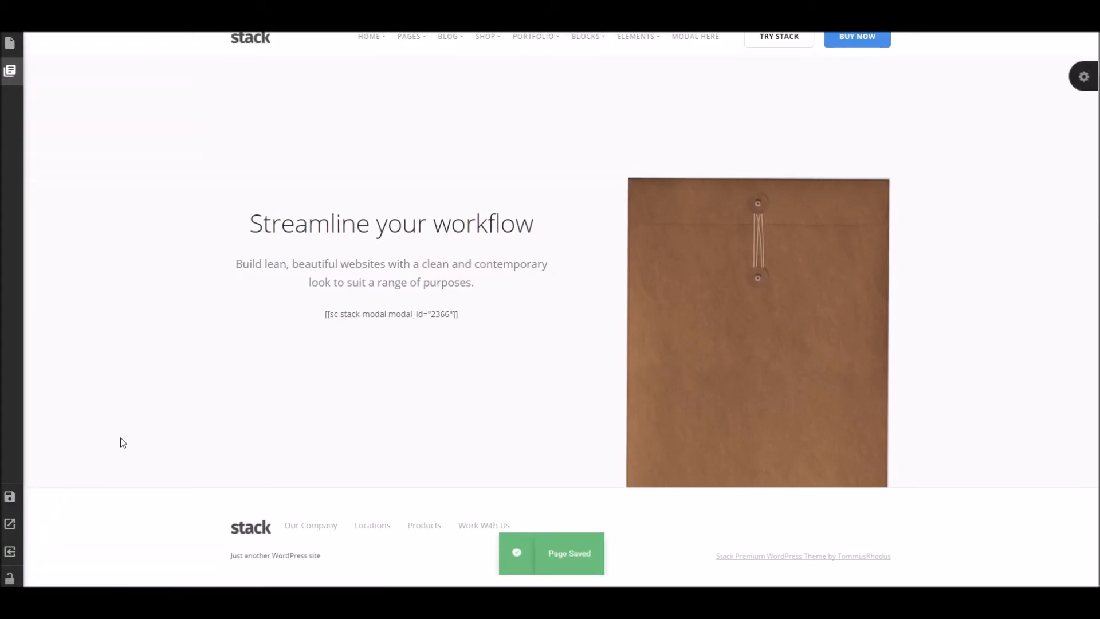
- View the live page, open the modal with the Hello World button and close it again
click(9, 523)
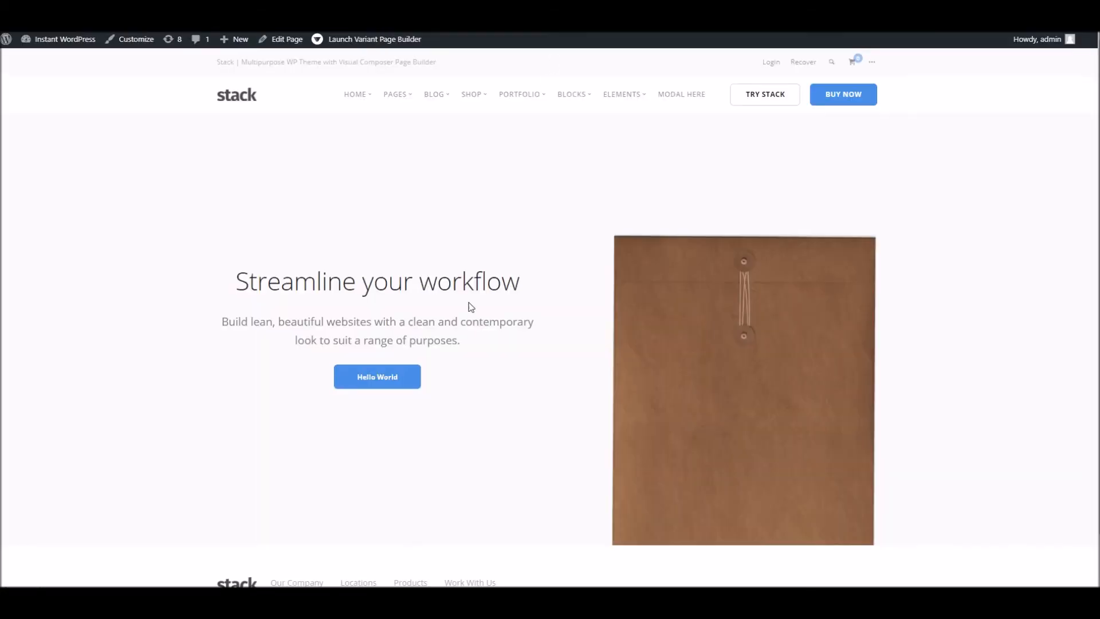
click(377, 378)
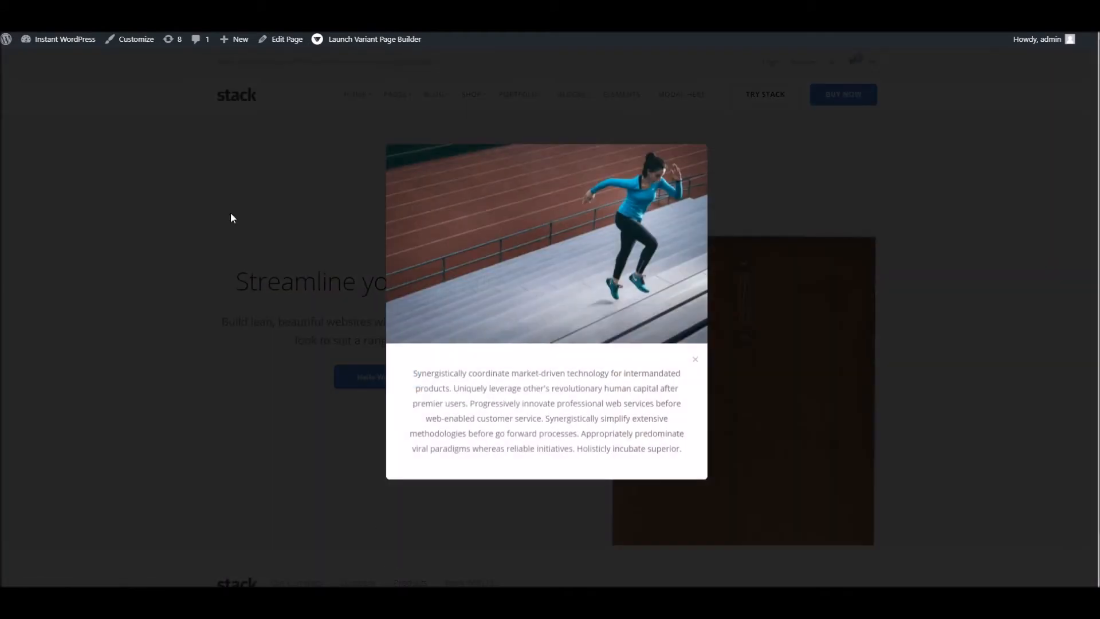
click(698, 364)
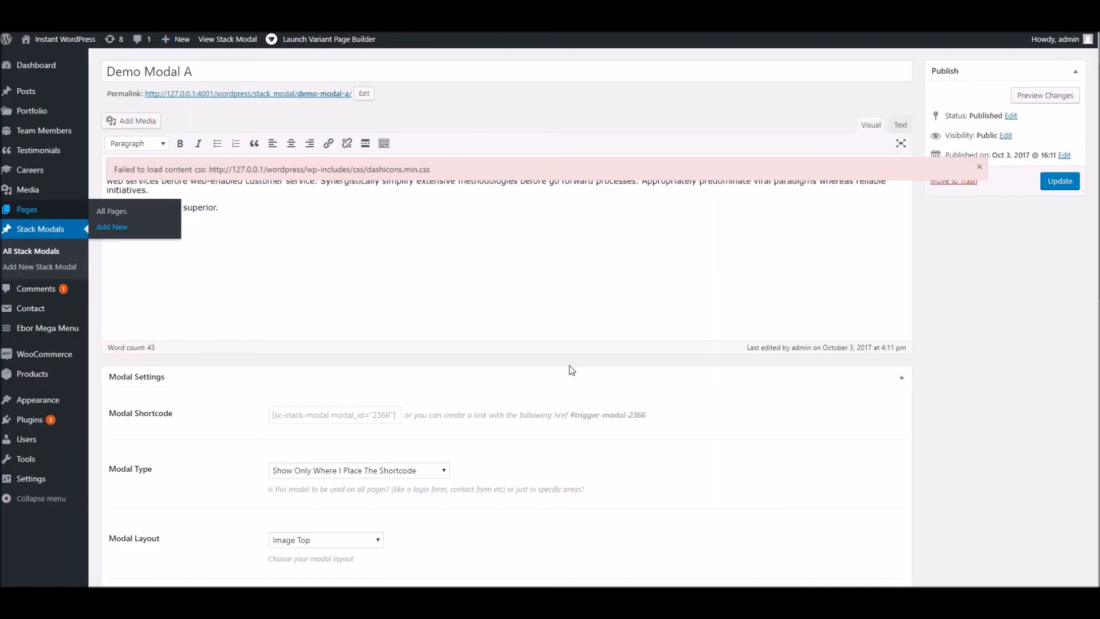
- Copy the link target #trigger-modal-2366 from Demo Modal A's modal settings
scroll(572, 356, down, 4)
scroll(475, 306, up, 3)
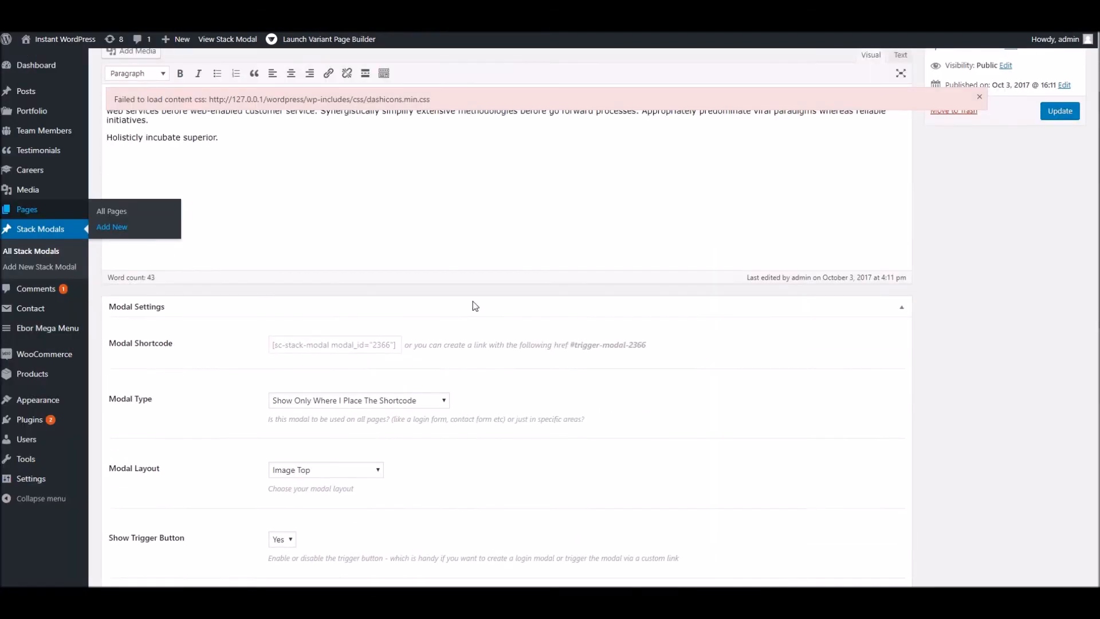
scroll(689, 354, down, 2)
drag(651, 243, 572, 243)
key(ctrl+c)
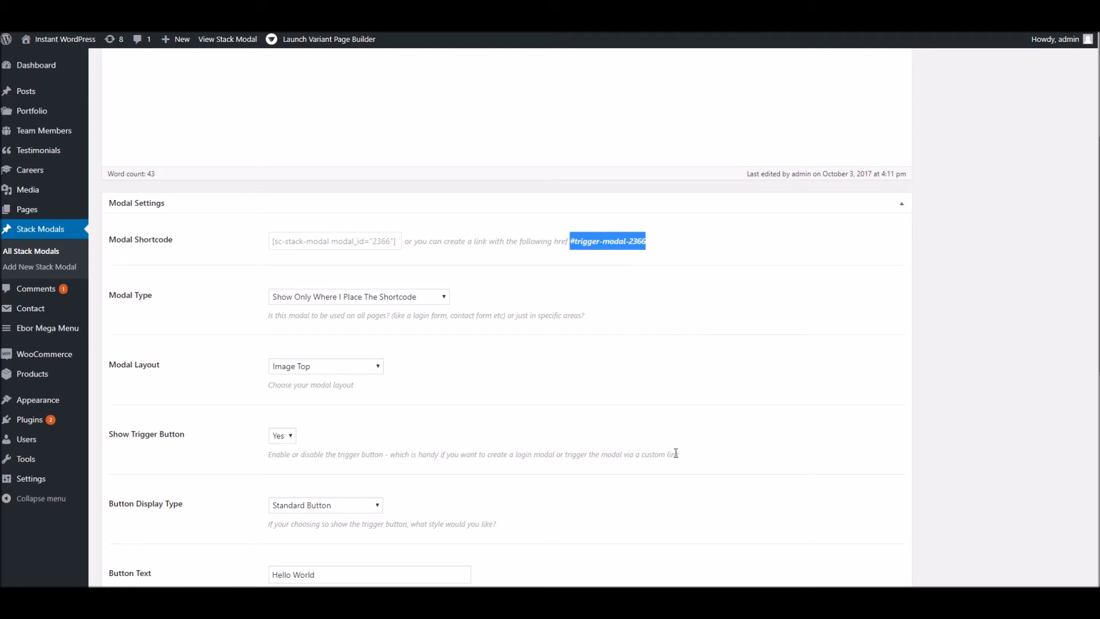
- Add a custom link with URL #trigger-modal-2366 and link text MODAL to the Standard Navigation menu
scroll(680, 469, up, 4)
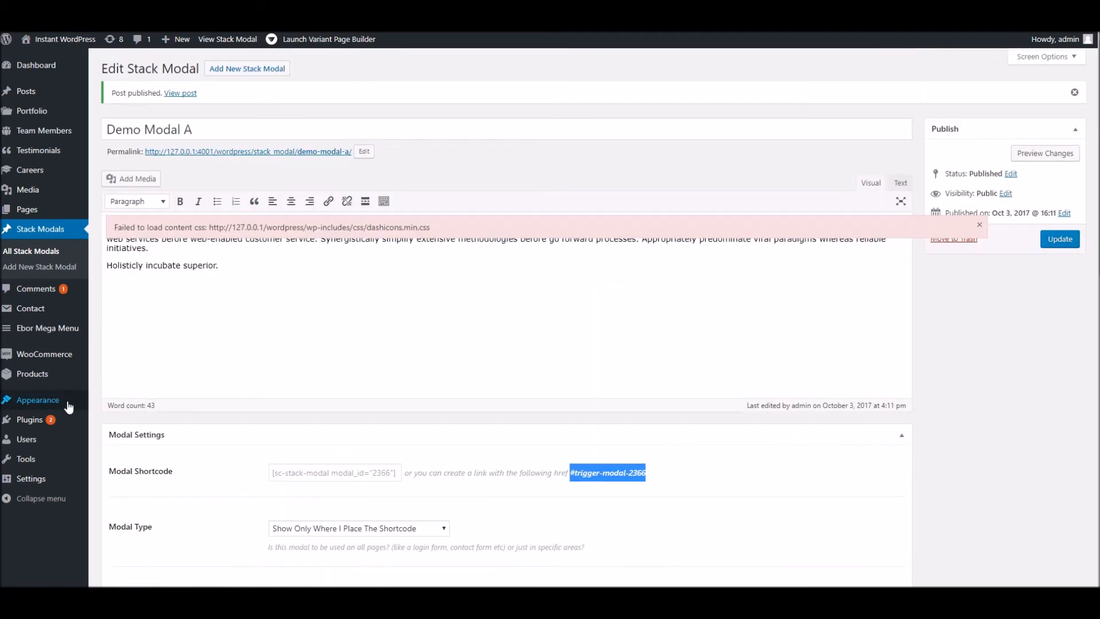
mouse_move(69, 399)
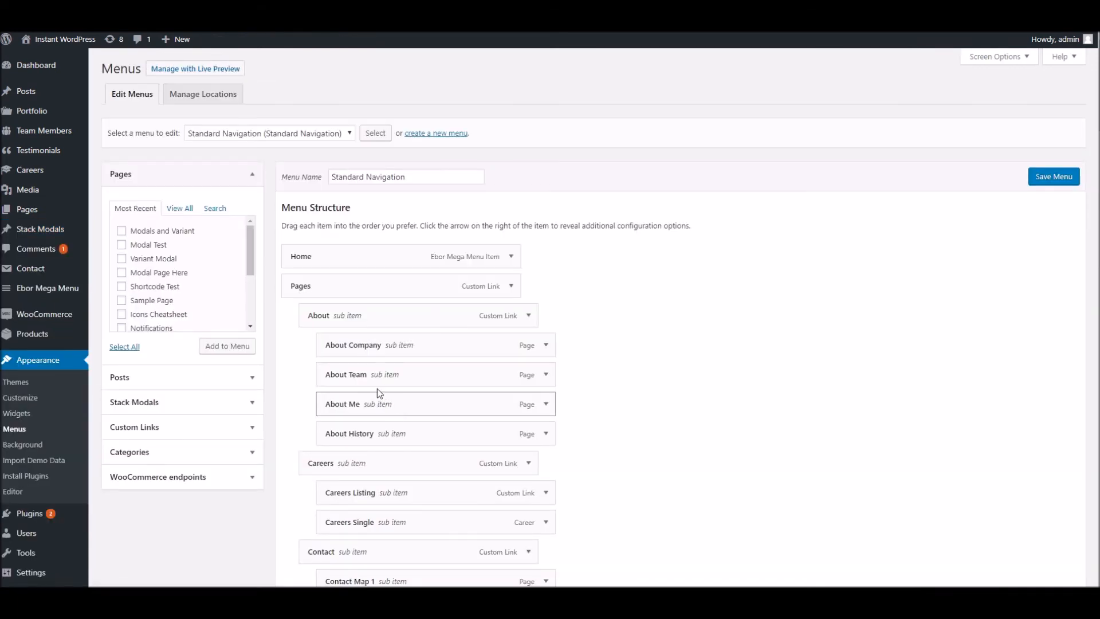
click(177, 429)
click(209, 281)
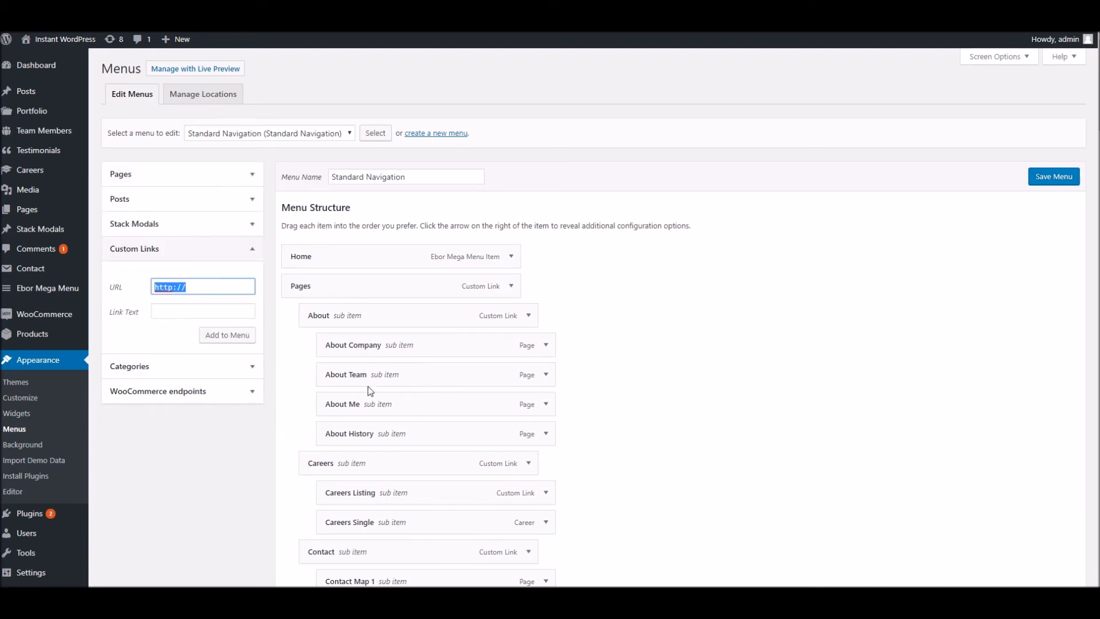
key(ctrl+v)
click(203, 310)
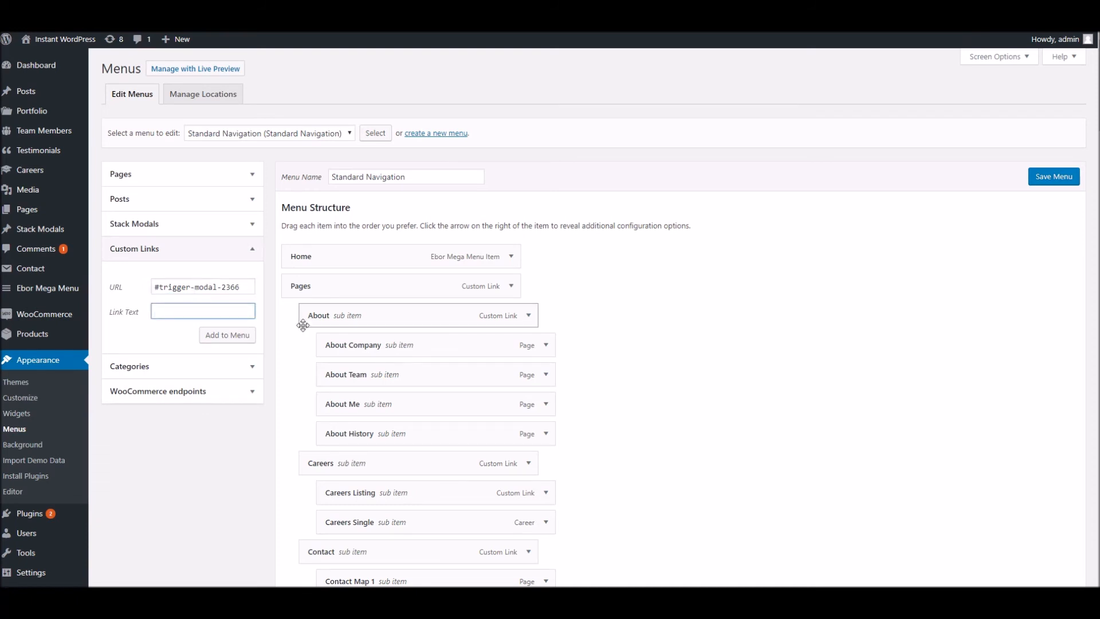
text(MODAL)
click(227, 334)
- Move the MODAL item above Home in the menu structure and save the menu
scroll(565, 347, down, 20)
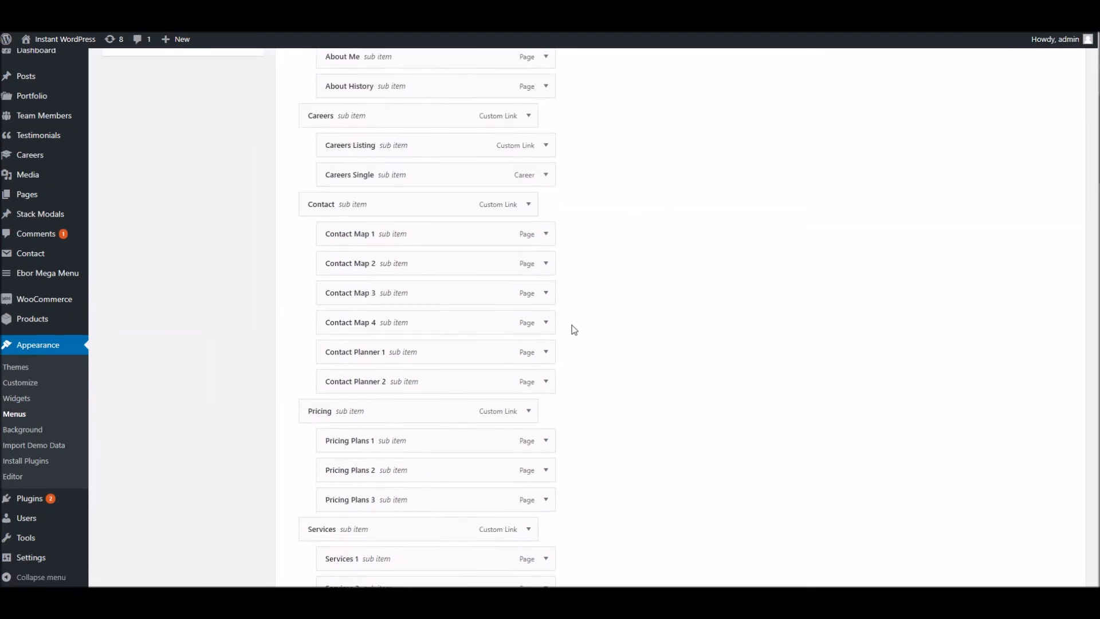
drag(412, 349, 411, 248)
click(1061, 176)
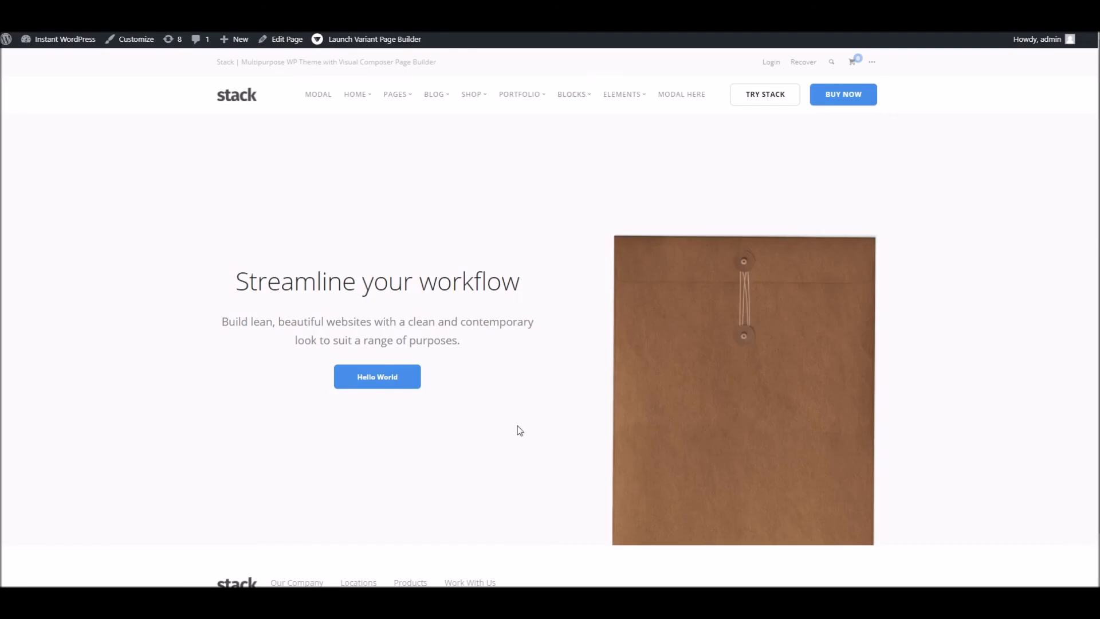
- Test the modal on the live page from both the Hello World button and the MODAL navigation link, closing it each time
click(380, 383)
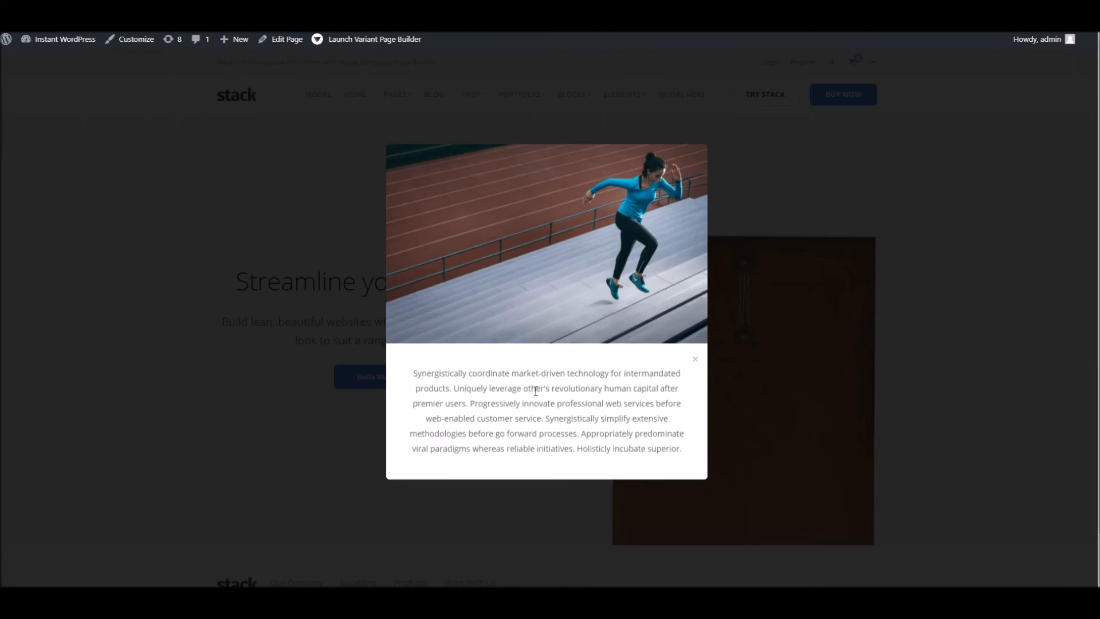
click(695, 359)
click(316, 95)
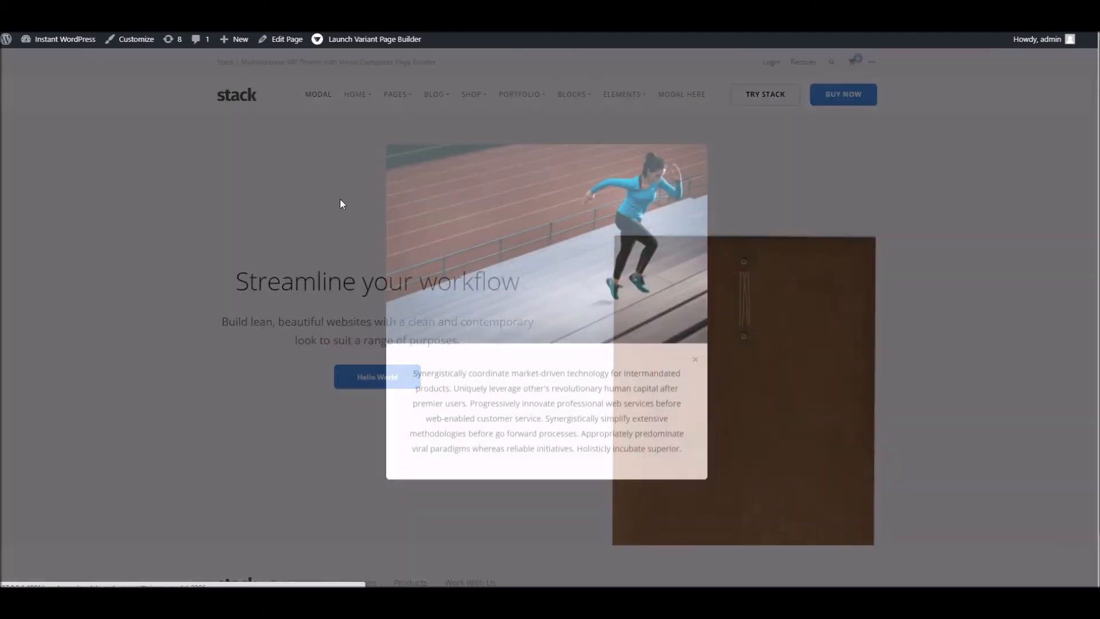
click(695, 361)
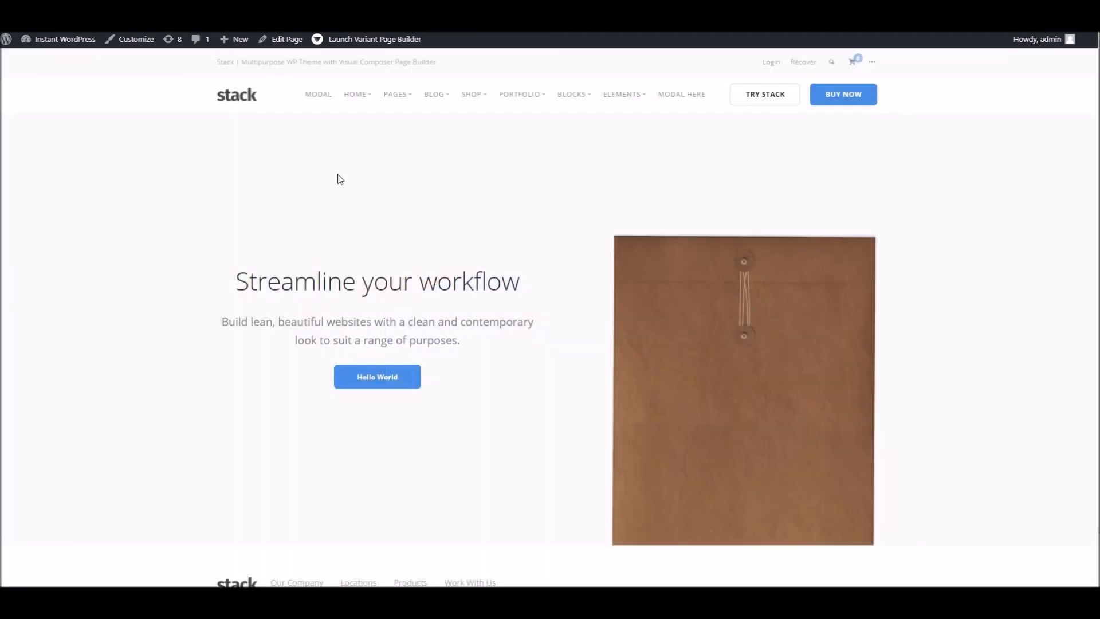
click(319, 99)
click(695, 362)
click(418, 376)
click(700, 359)
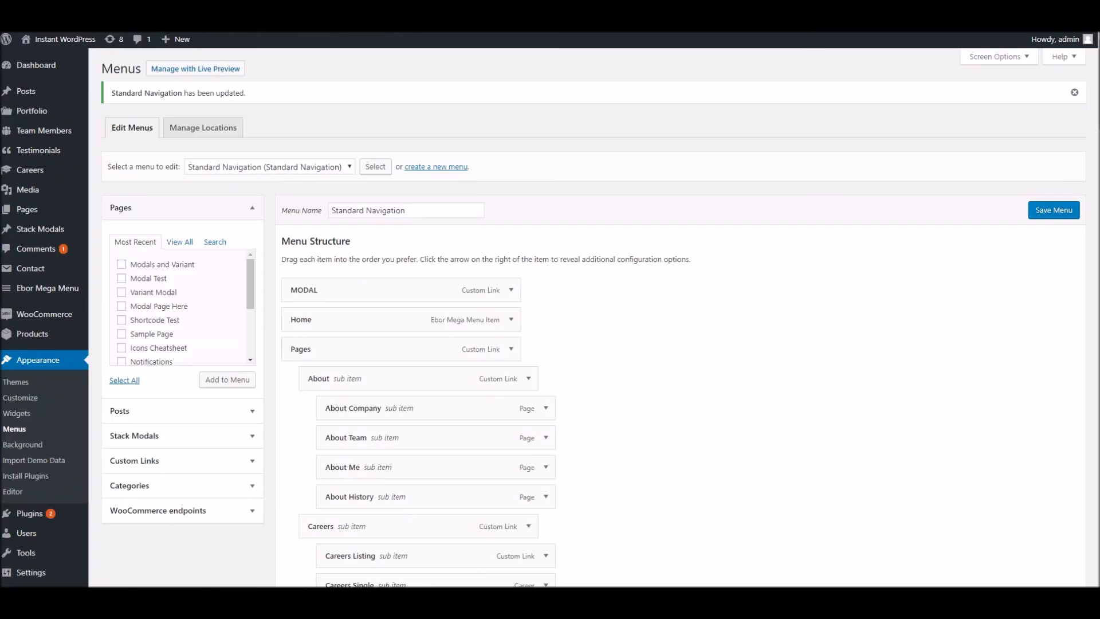
- Open Demo Modal A for editing and set its modal type to Show On All Pages (Ideal for login modals etc)
scroll(645, 309, down, 6)
scroll(646, 298, up, 5)
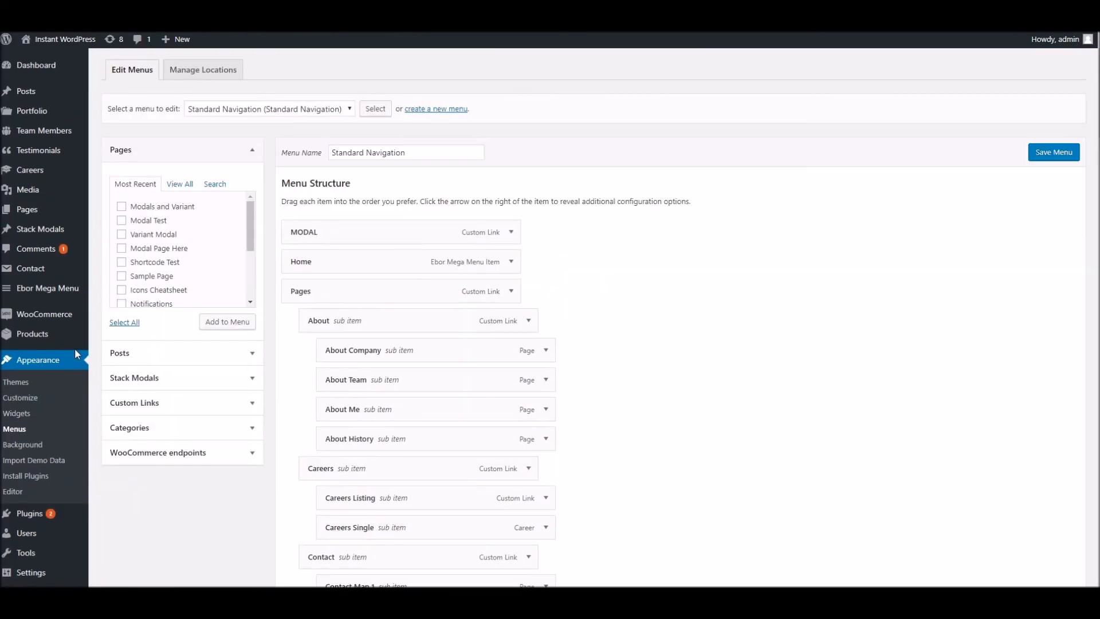
mouse_move(57, 229)
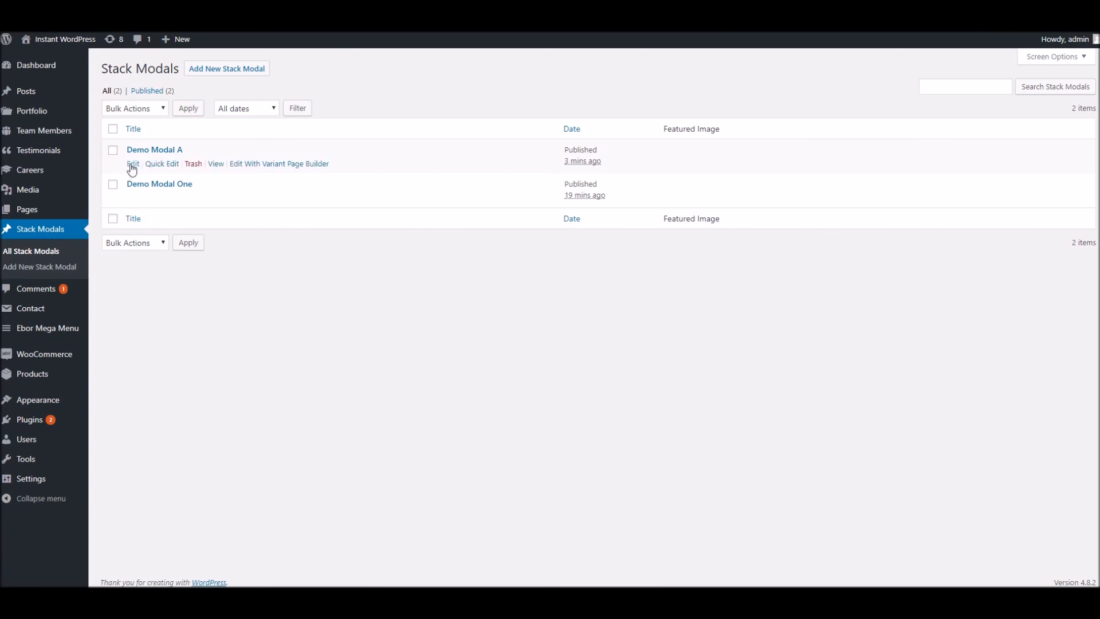
click(132, 164)
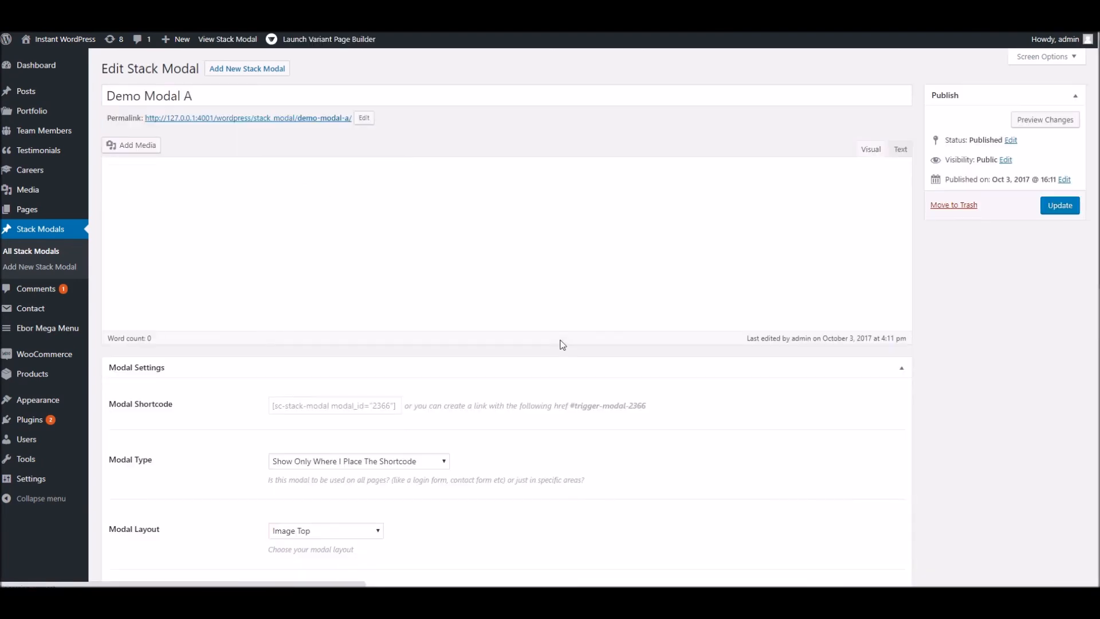
scroll(562, 346, down, 6)
scroll(547, 333, up, 3)
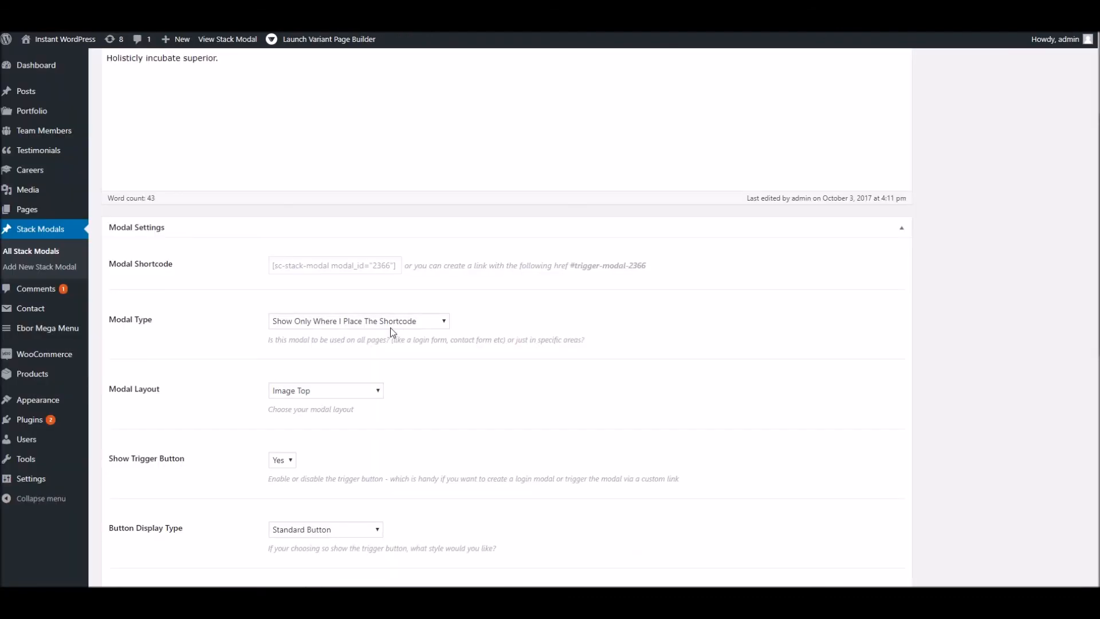
click(393, 322)
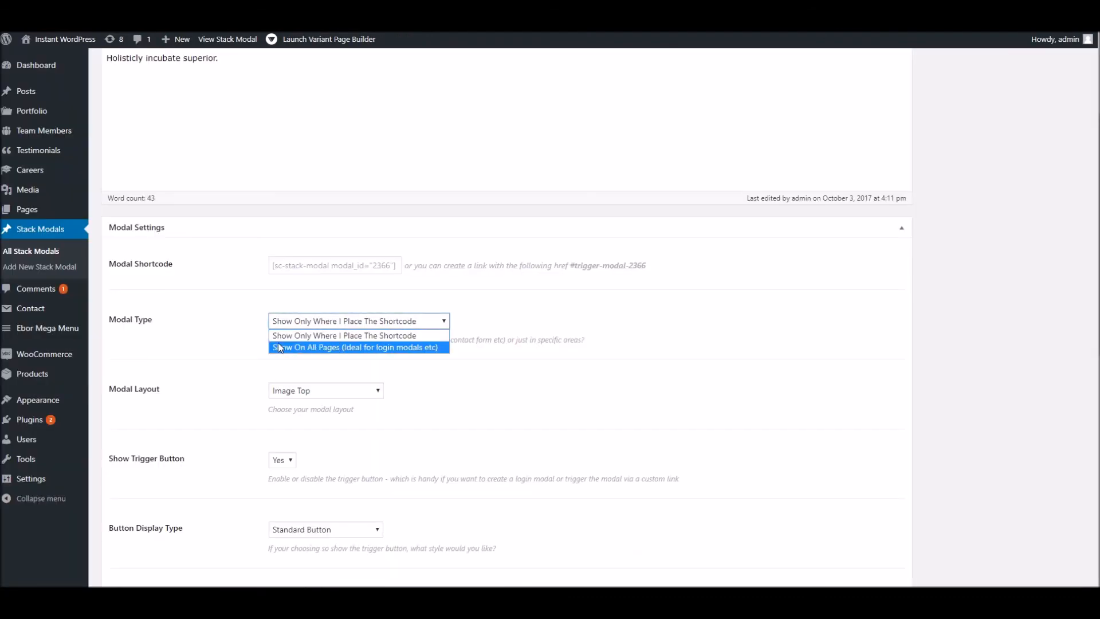
click(363, 348)
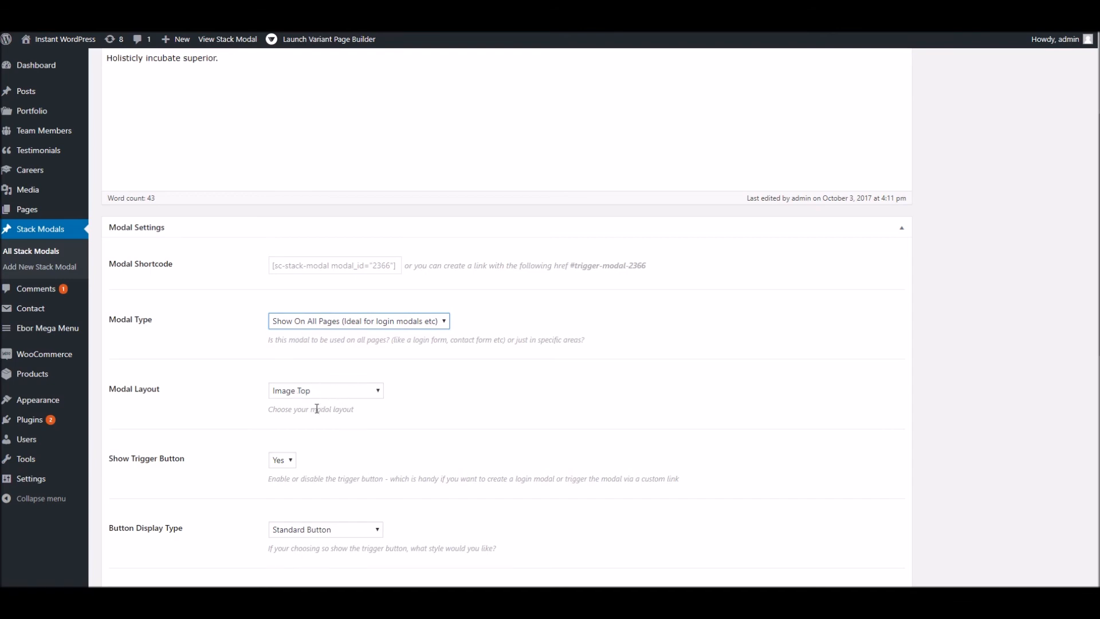
- Review Demo Modal A's remaining settings, from the layout and trigger button options to the autoshow, cookie and exit intent fields
scroll(344, 437, down, 4)
scroll(582, 500, up, 3)
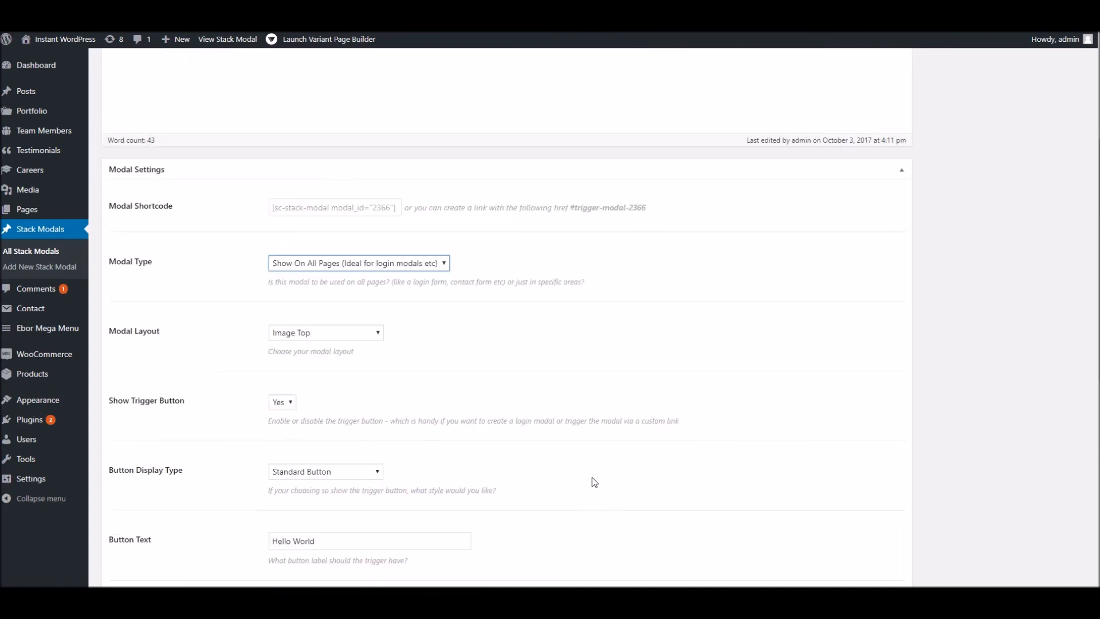
scroll(590, 480, down, 8)
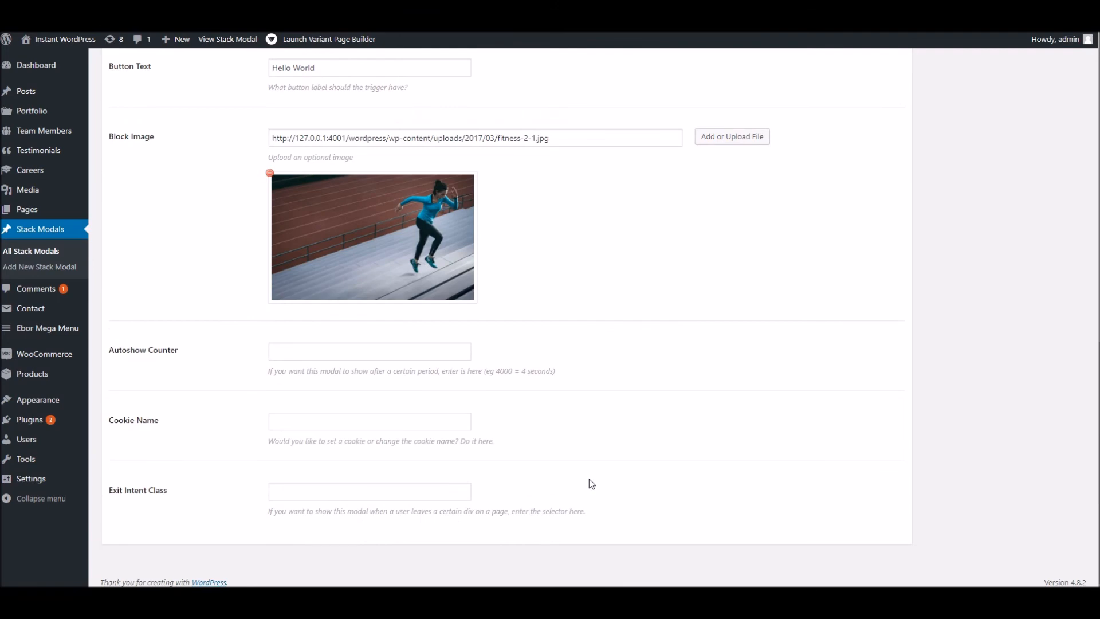
scroll(589, 479, up, 5)
scroll(589, 479, up, 7)
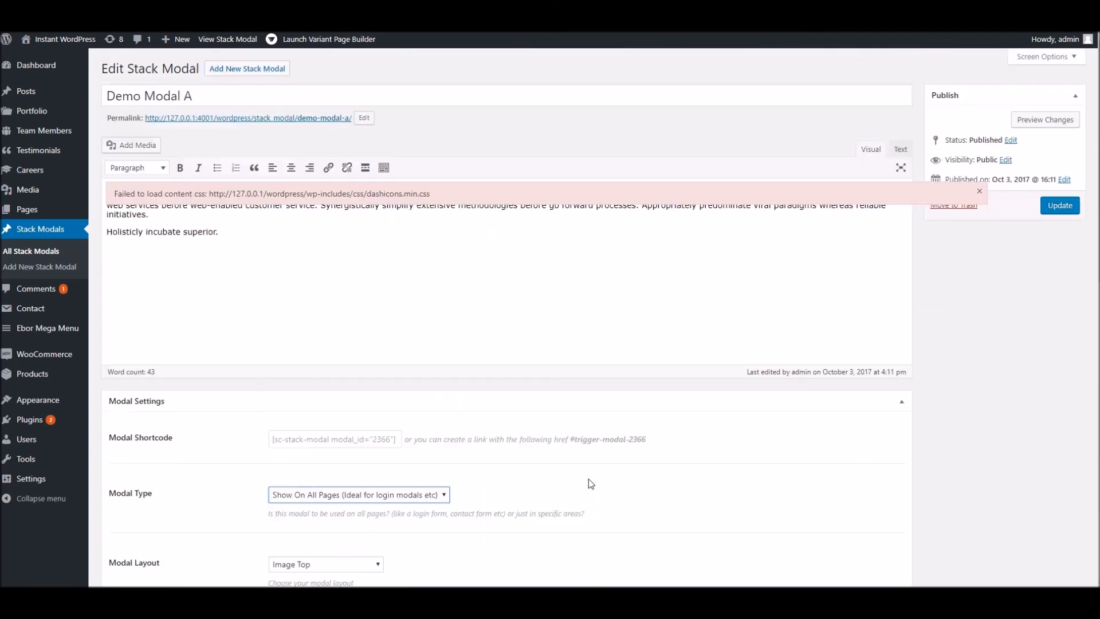
scroll(589, 478, down, 4)
scroll(576, 475, up, 4)
scroll(576, 475, down, 4)
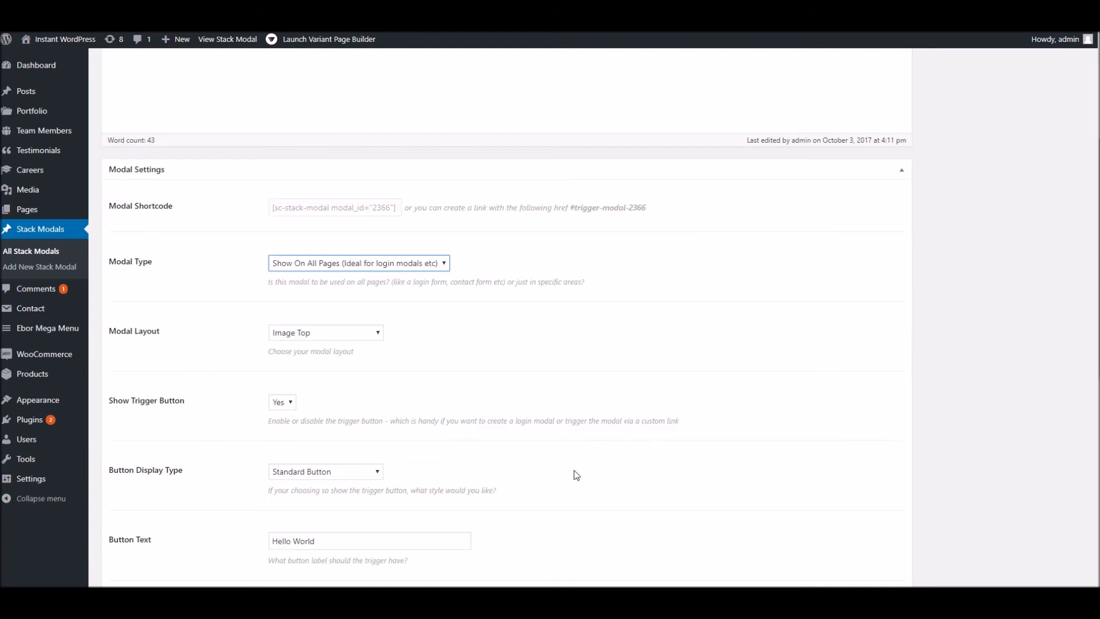